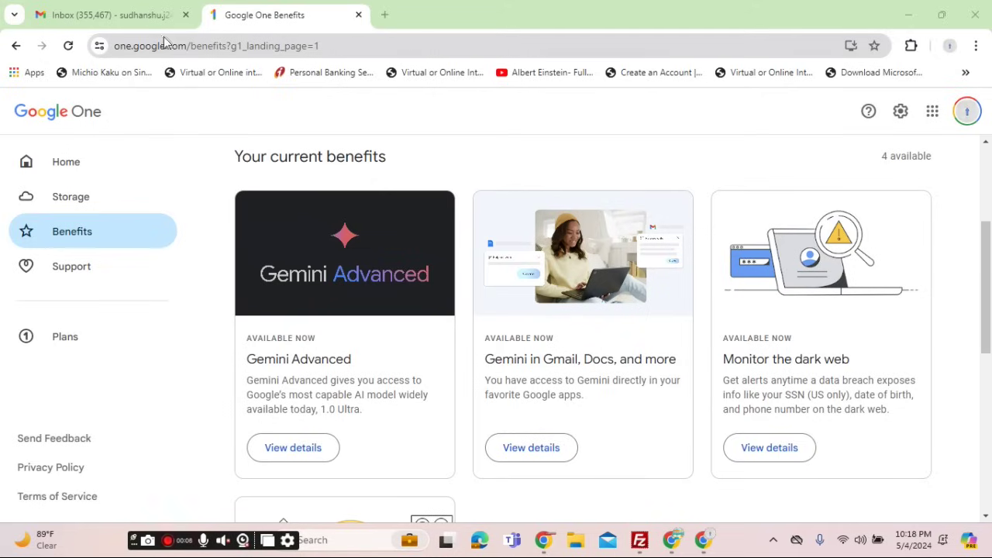
Open Google One's Plans page, then open it again in a new browser tab.
left_click(195, 49)
left_click(194, 48)
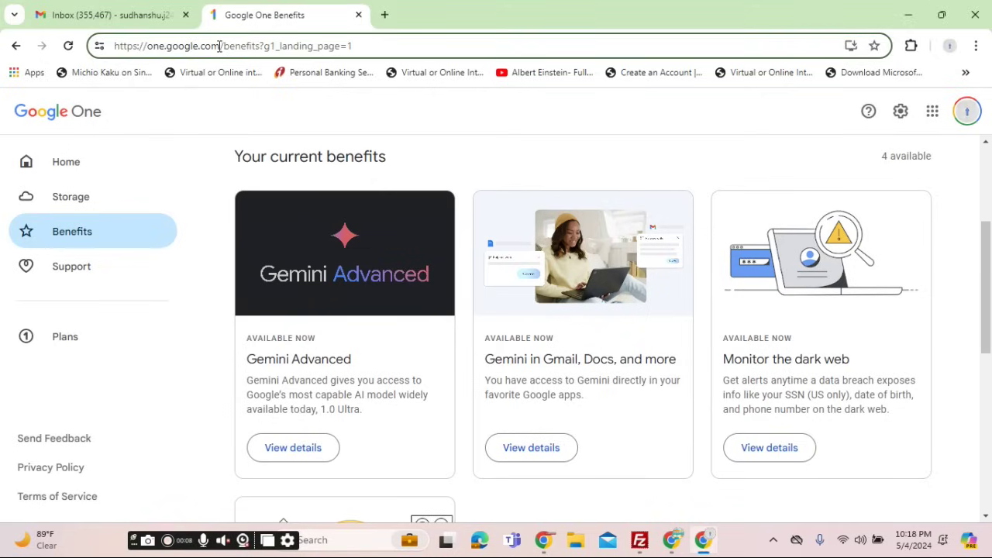
left_click_drag(221, 47, 90, 50)
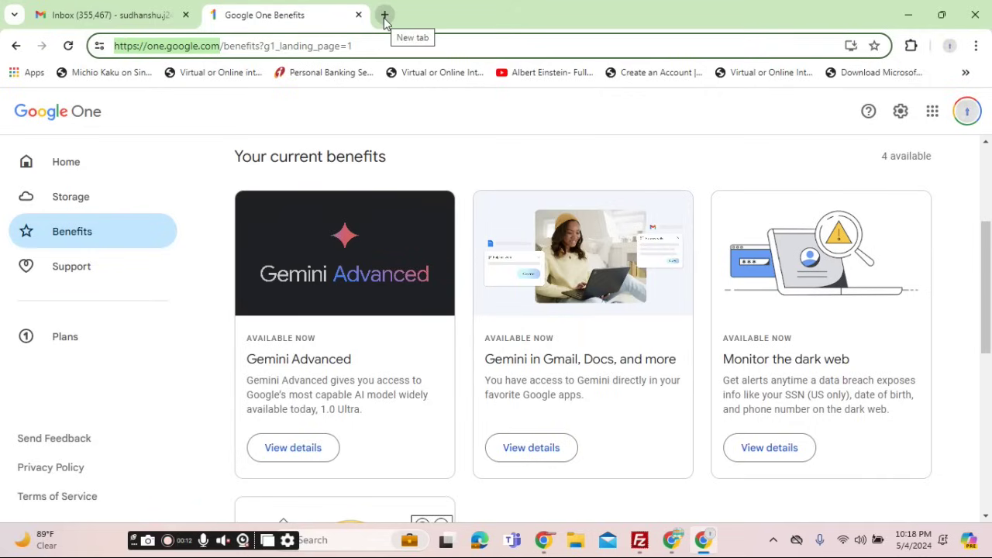
left_click(82, 341)
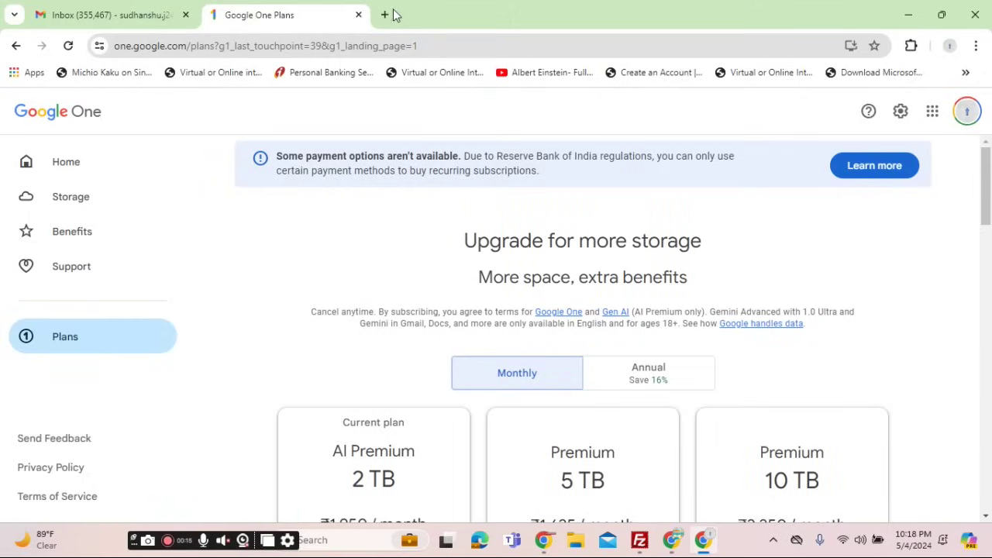
left_click(385, 15)
type("o")
key("Return")
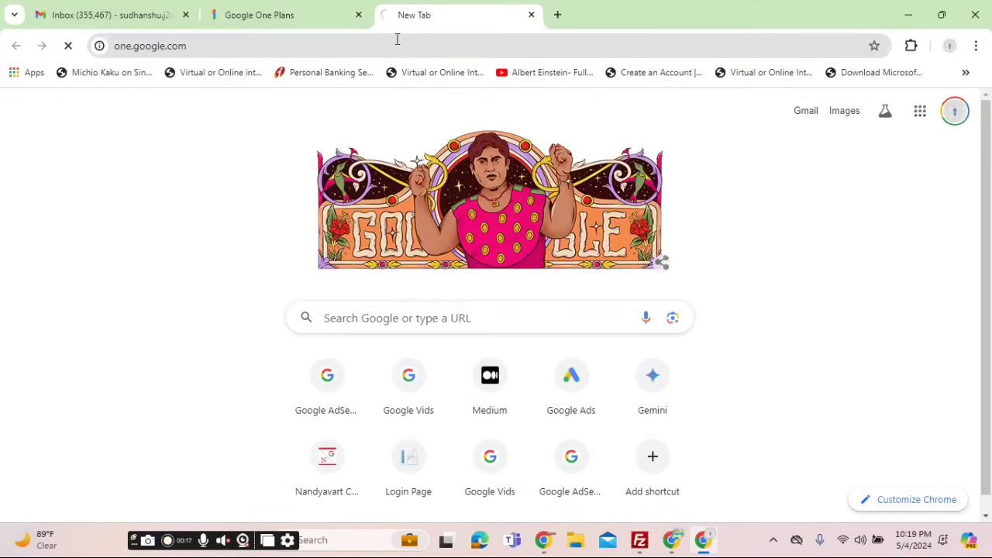
left_click(83, 339)
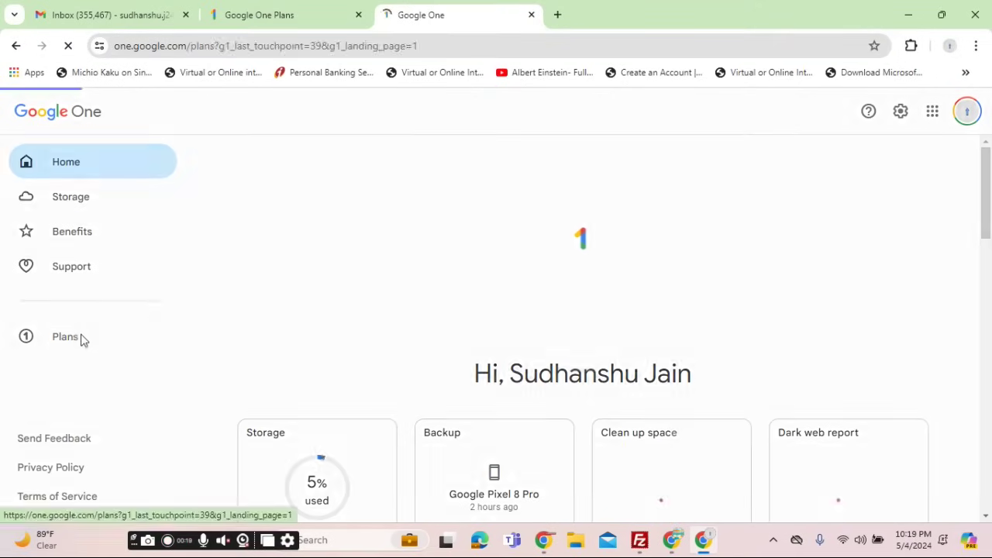
Read the Gemini in Gmail, Docs details, noting the Slides image, writing and Meet features.
scroll(419, 290, "down", 3)
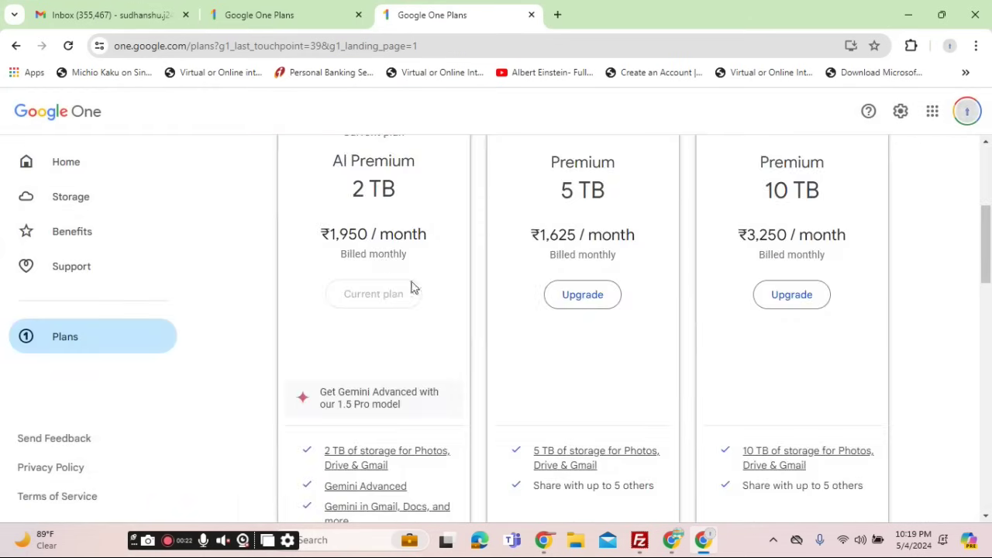
scroll(353, 215, "down", 2)
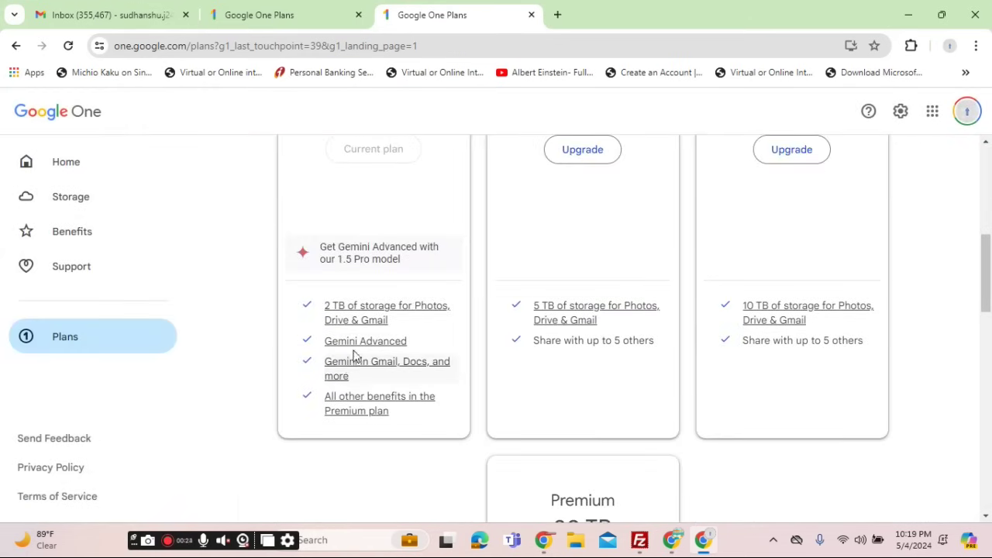
left_click(389, 373)
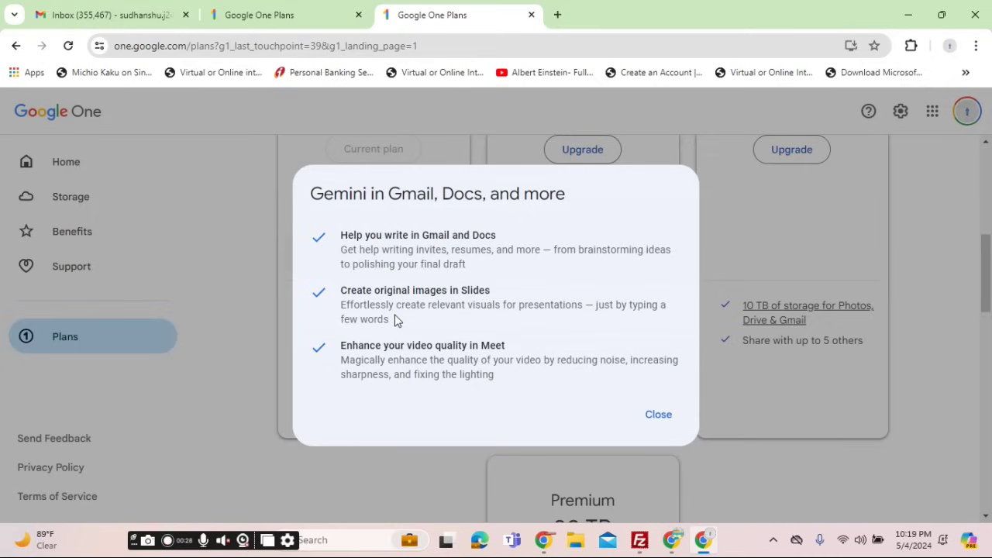
left_click_drag(442, 292, 488, 292)
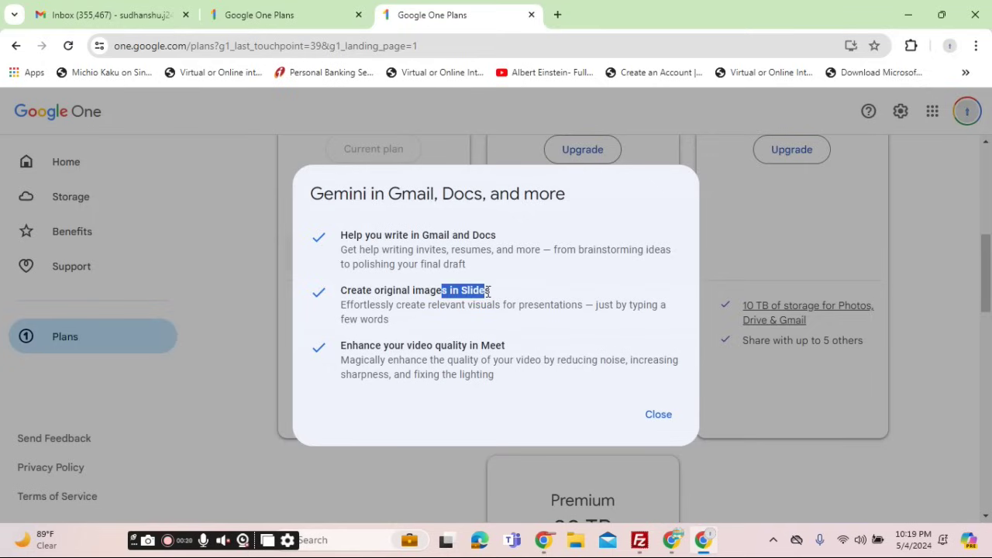
left_click(489, 291)
left_click_drag(478, 235, 395, 265)
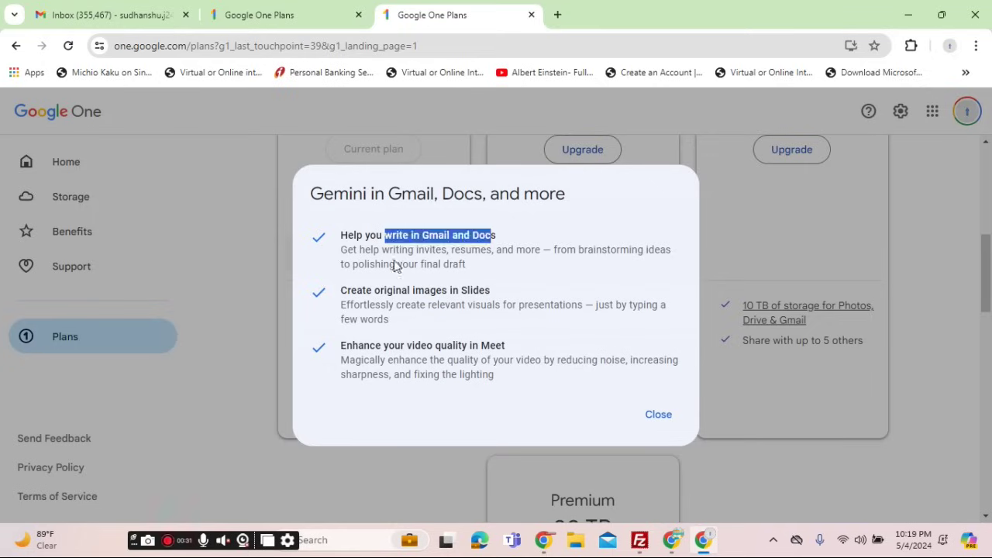
left_click_drag(408, 345, 475, 345)
left_click(487, 342)
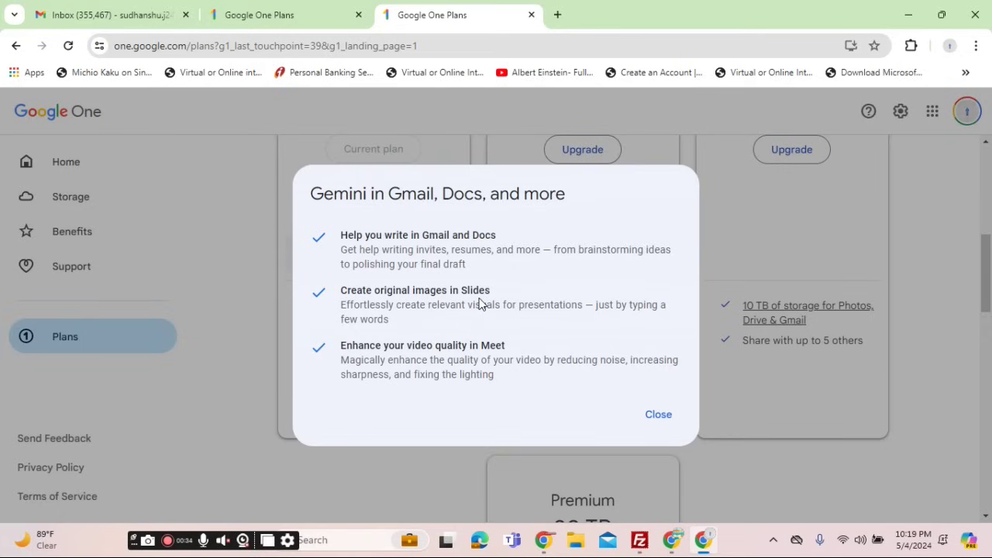
left_click(668, 416)
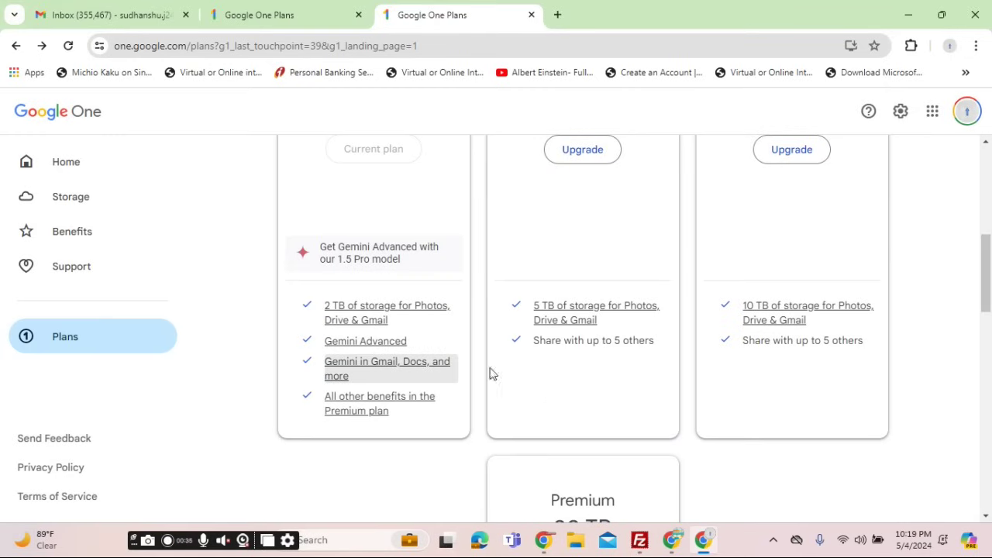
Review the current AI Premium 2 TB plan and its ₹1,950/month price.
scroll(378, 358, "up", 4)
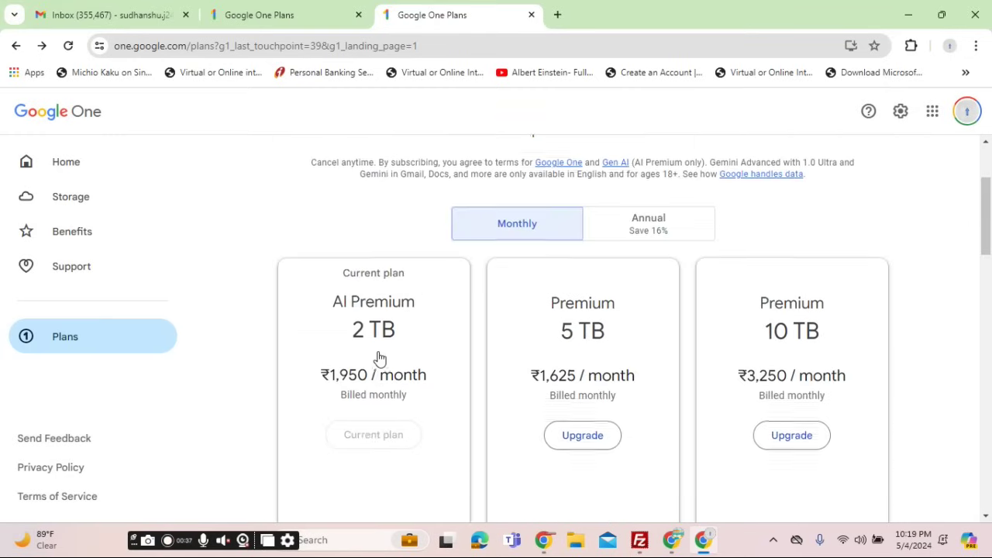
left_click_drag(332, 375, 432, 380)
left_click(355, 314)
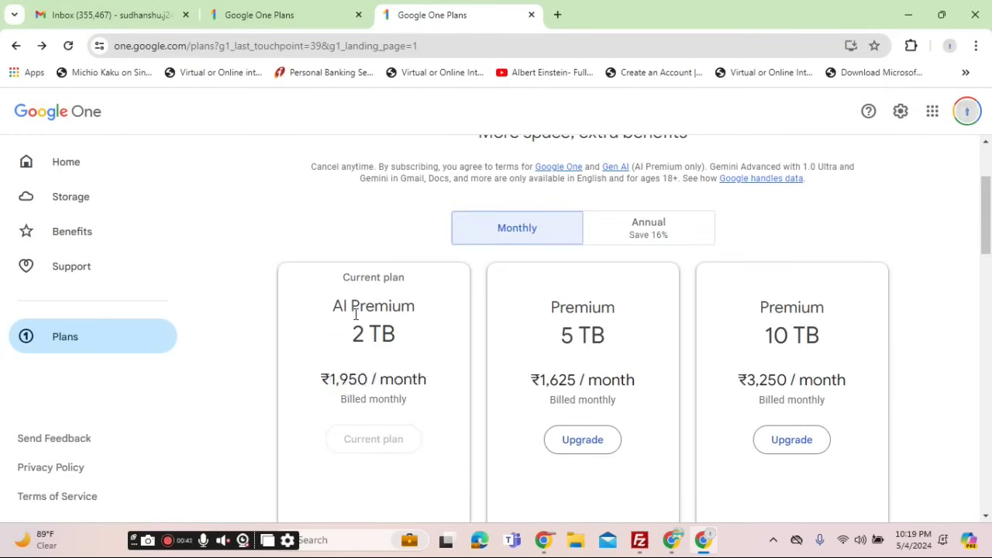
left_click_drag(335, 306, 354, 338)
scroll(370, 350, "down", 5)
scroll(370, 348, "up", 6)
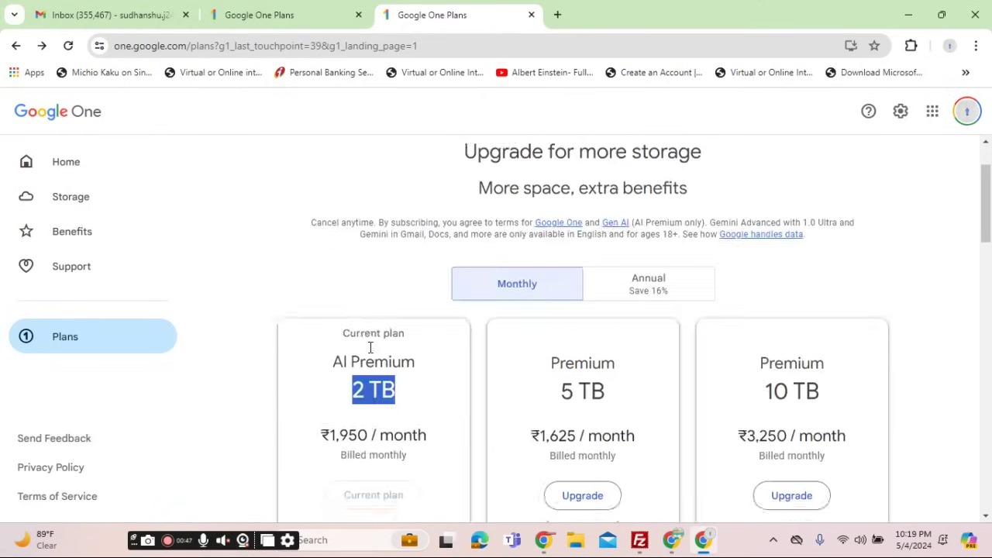
scroll(370, 348, "down", 2)
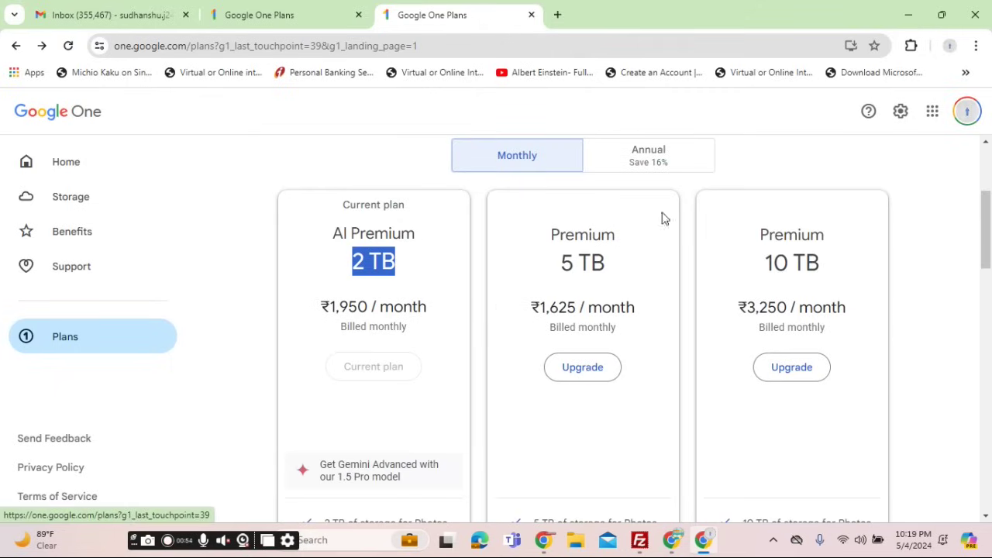
In Google One settings, expand Change membership plan to find the current AI Premium (2 TB) plan.
left_click(896, 114)
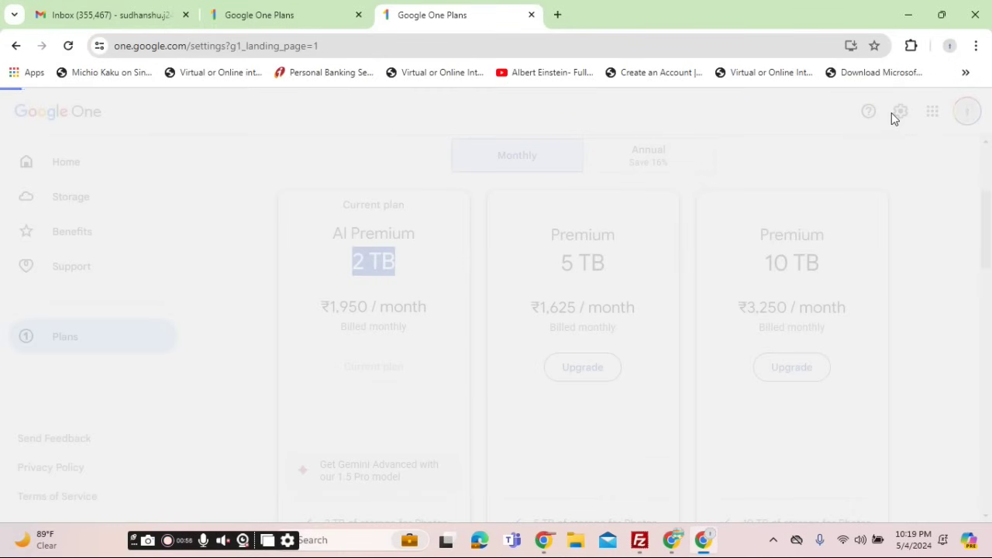
scroll(686, 258, "down", 1)
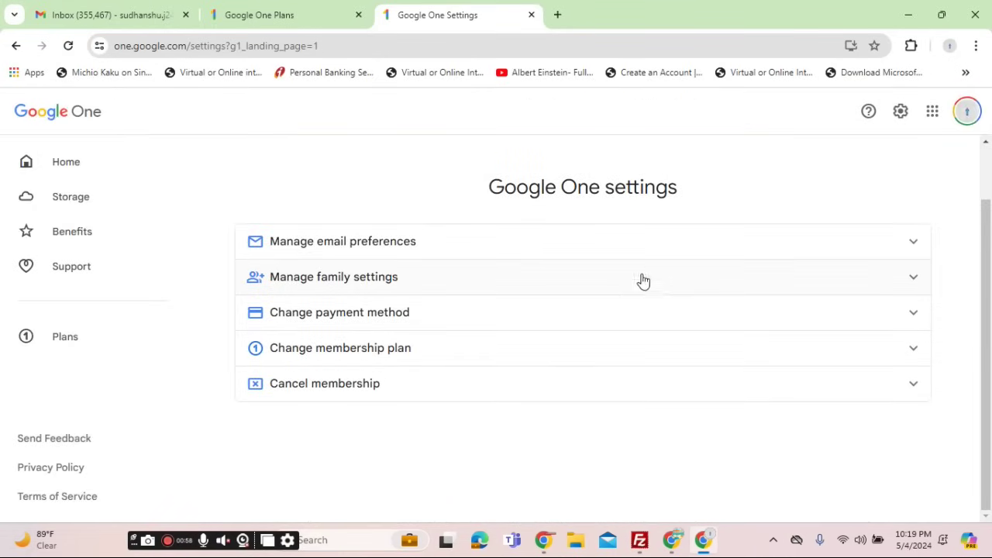
left_click(614, 349)
scroll(612, 344, "down", 3)
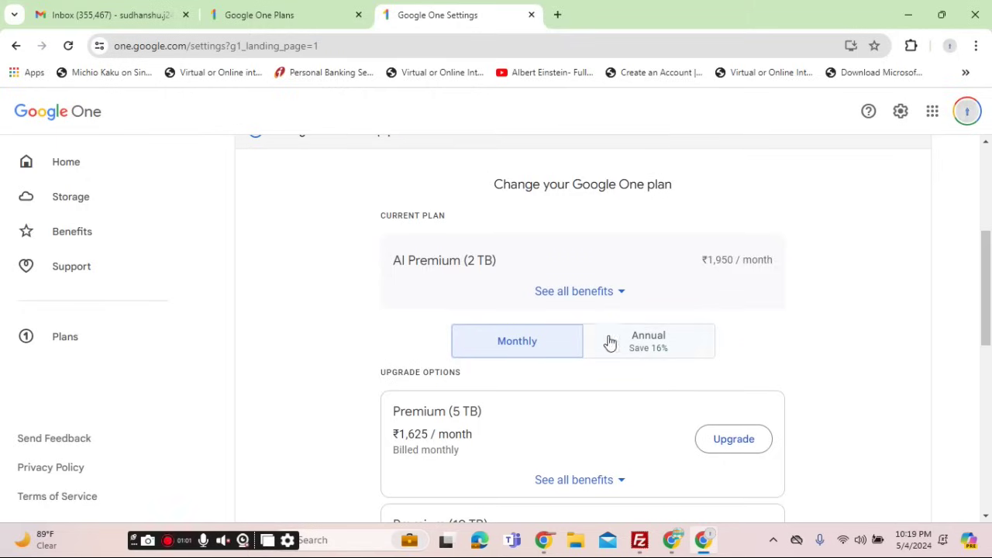
triple_click(462, 265)
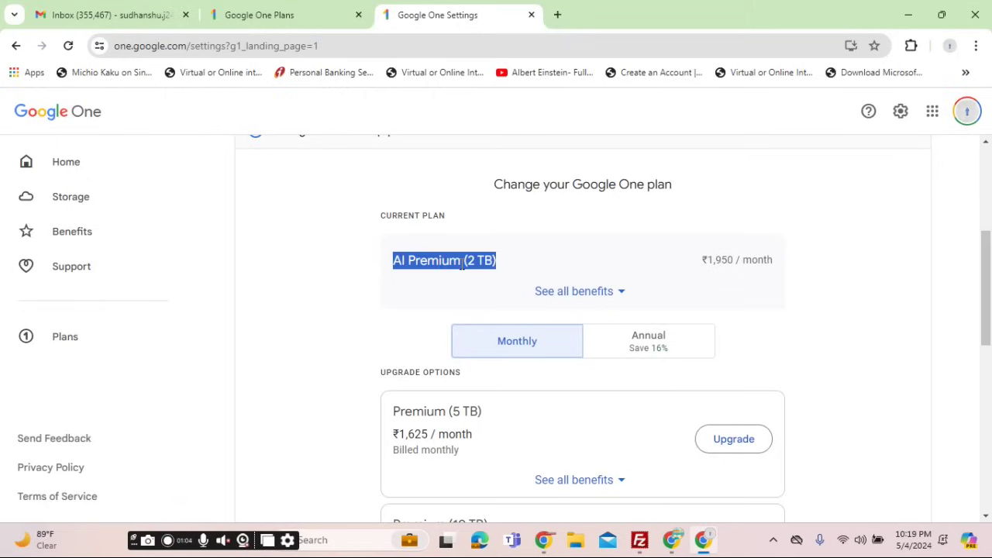
scroll(496, 269, "down", 7)
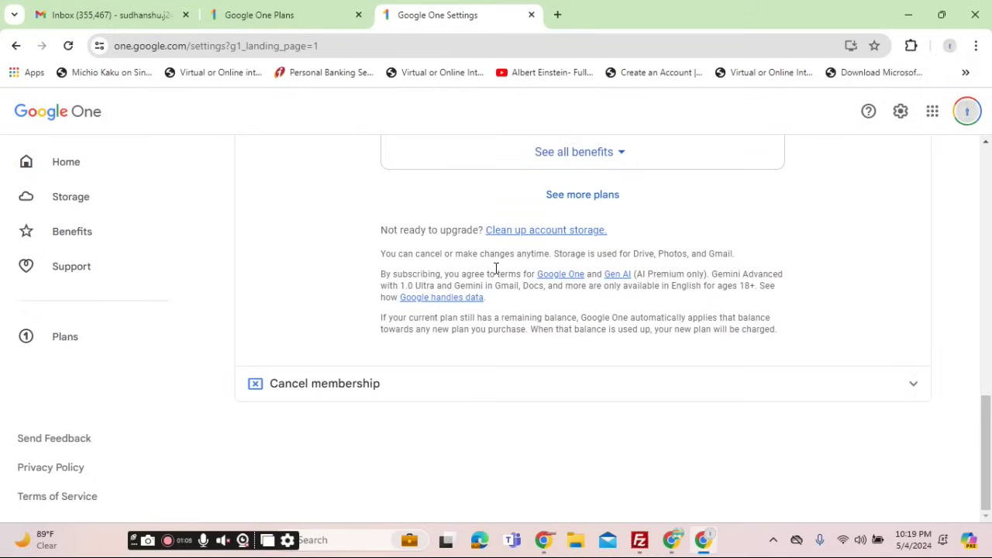
scroll(496, 268, "up", 2)
Show all benefits of the Premium 20 TB, 10 TB and 5 TB plans.
left_click(610, 310)
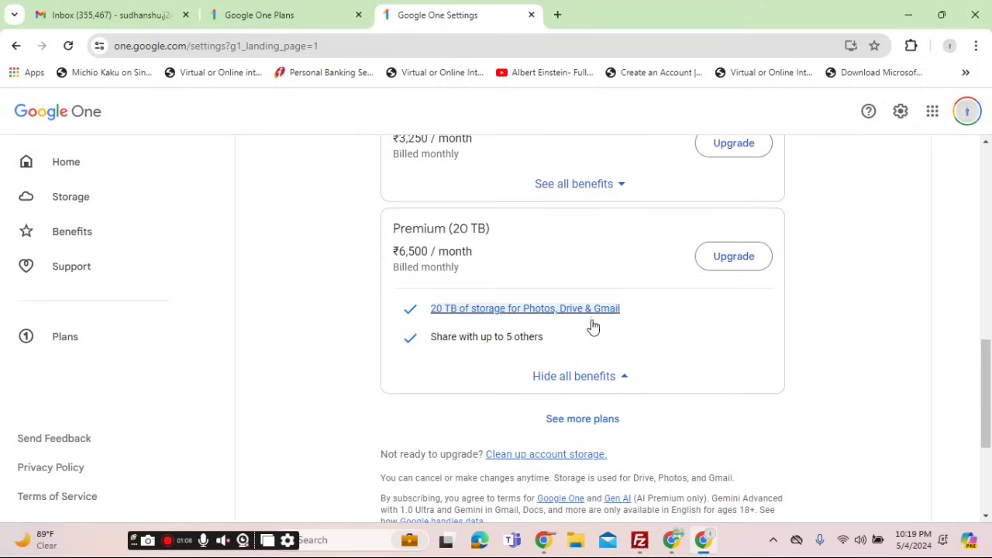
left_click(593, 189)
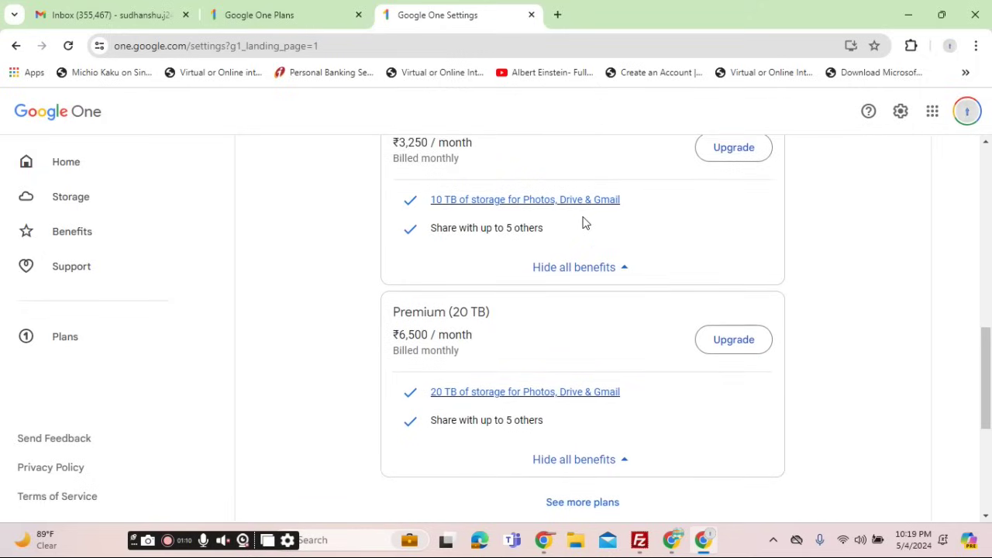
scroll(582, 223, "up", 3)
left_click(596, 360)
scroll(593, 359, "down", 2)
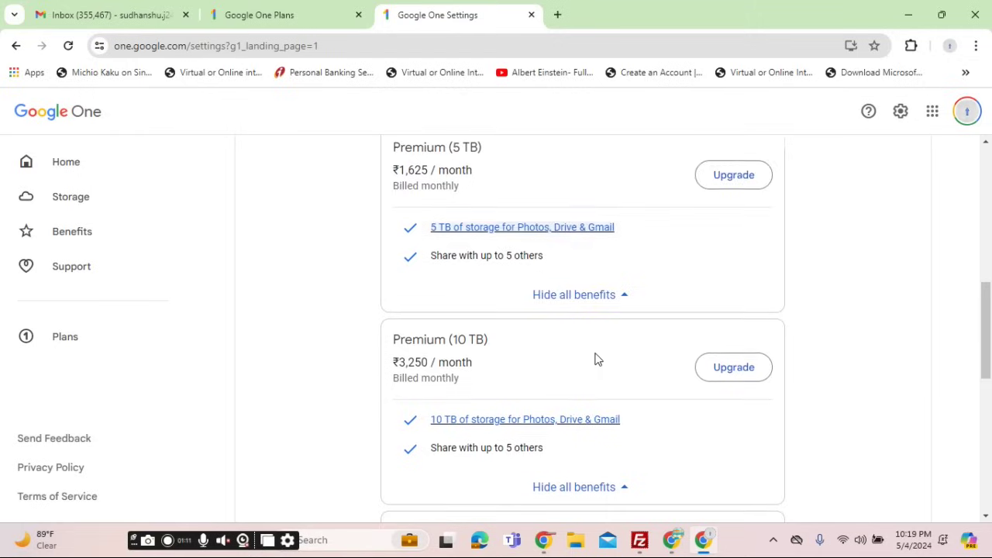
scroll(598, 312, "up", 3)
scroll(627, 294, "up", 2)
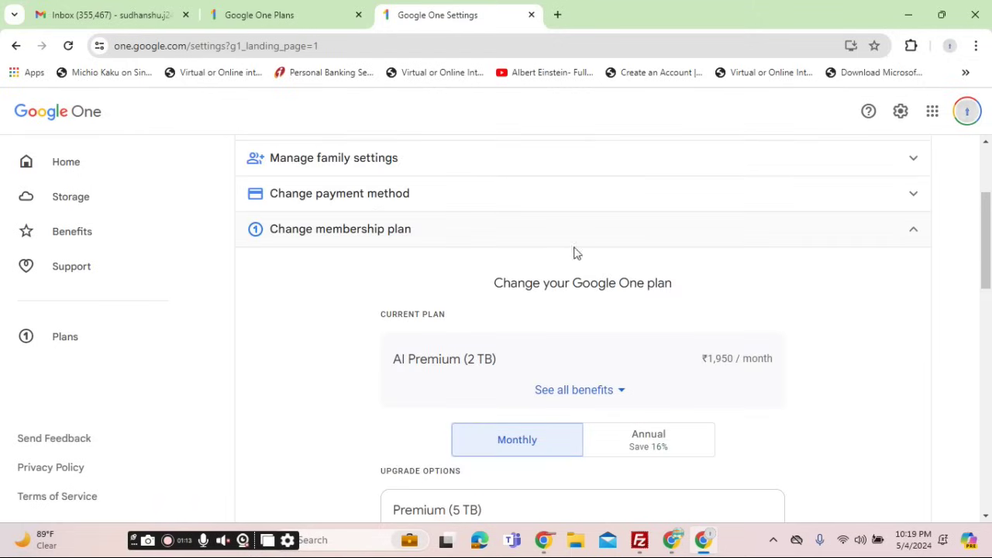
scroll(595, 213, "up", 2)
scroll(575, 323, "down", 8)
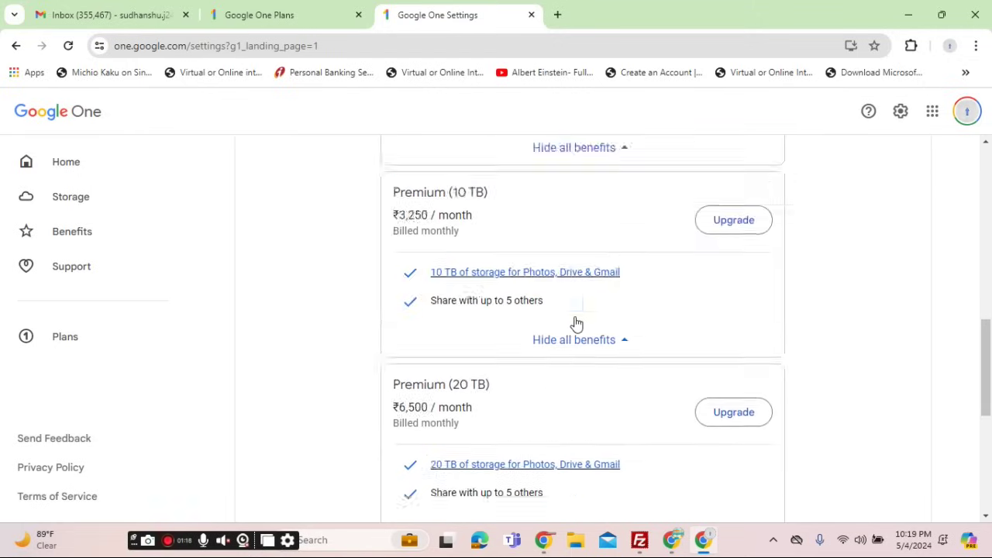
scroll(576, 323, "down", 5)
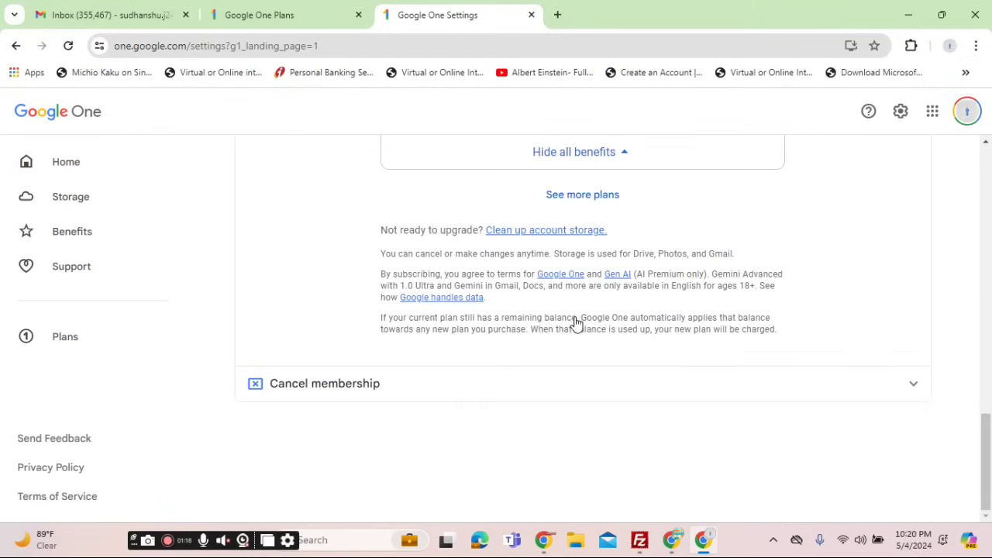
left_click(155, 15)
Open blank New Message windows in Gmail, briefly trying Gemini's Help me write.
left_click(97, 151)
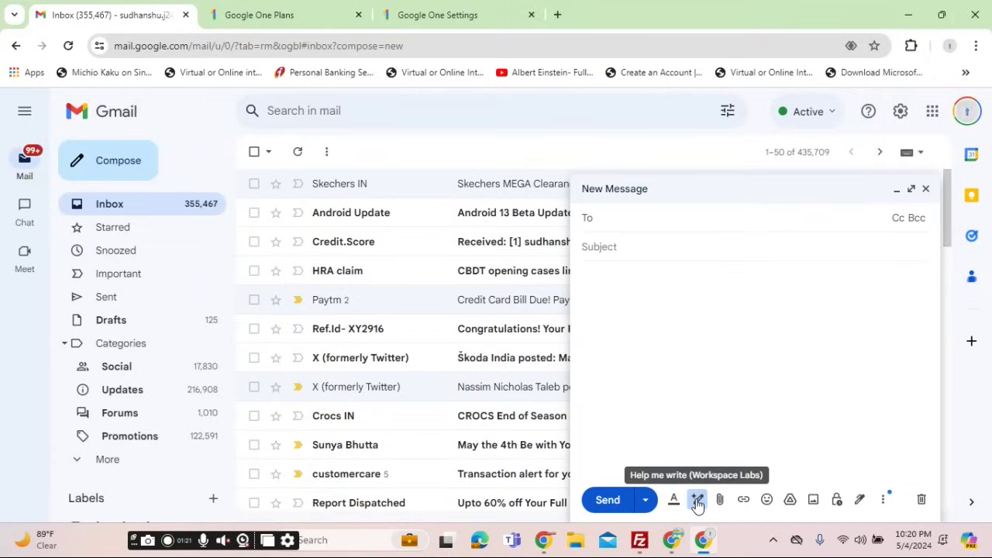
left_click(698, 501)
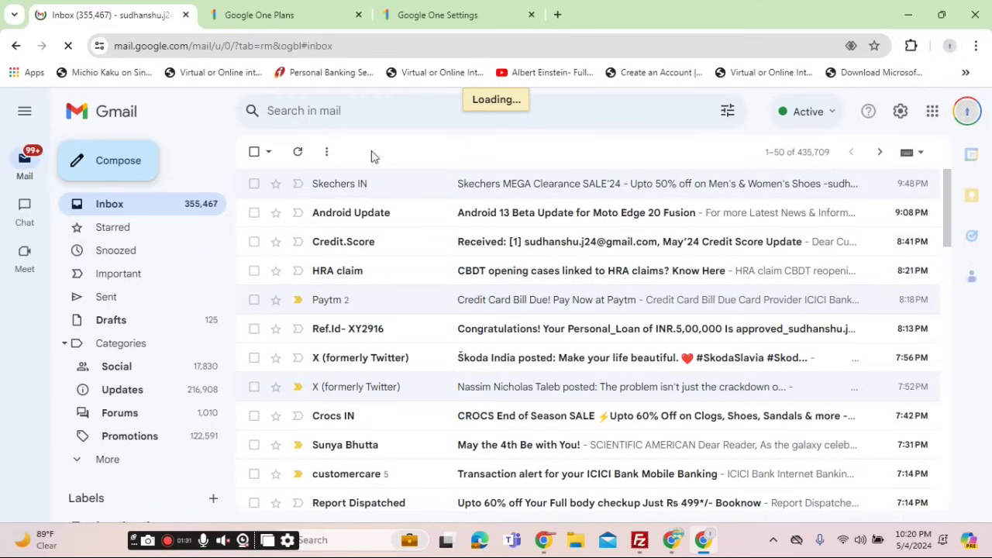
double_click(130, 171)
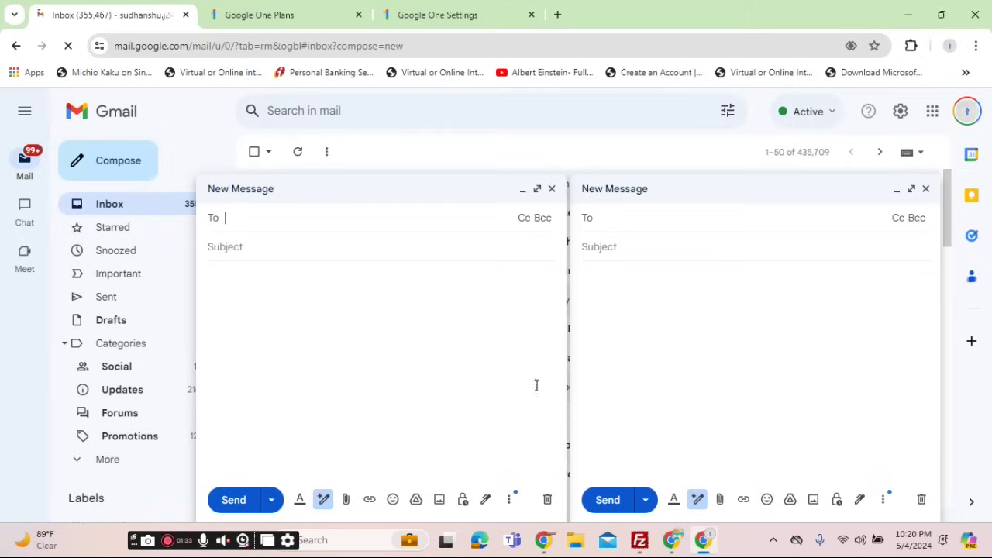
Have Gemini draft a leave application due to marriage, insert it, and close the spare message.
left_click(698, 499)
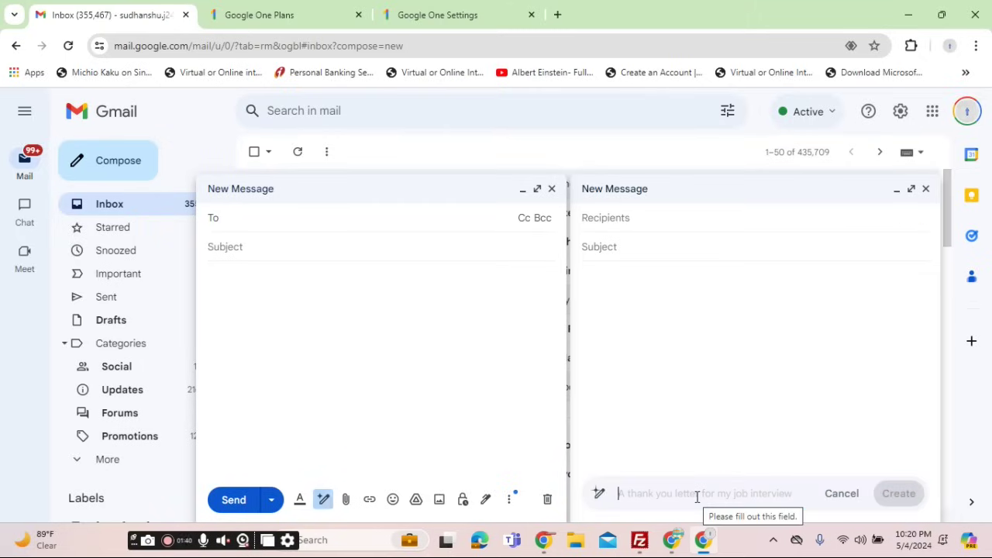
type("wr")
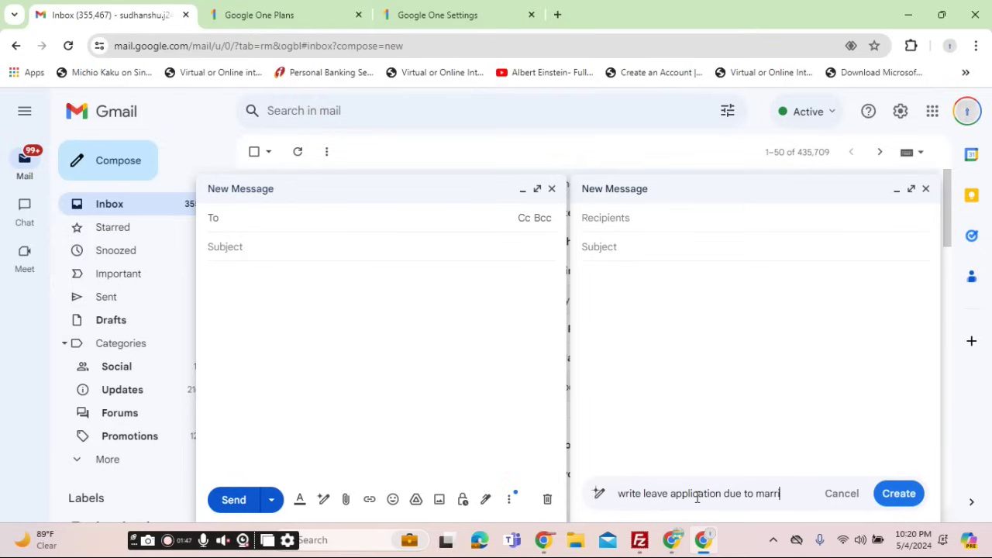
key("Return")
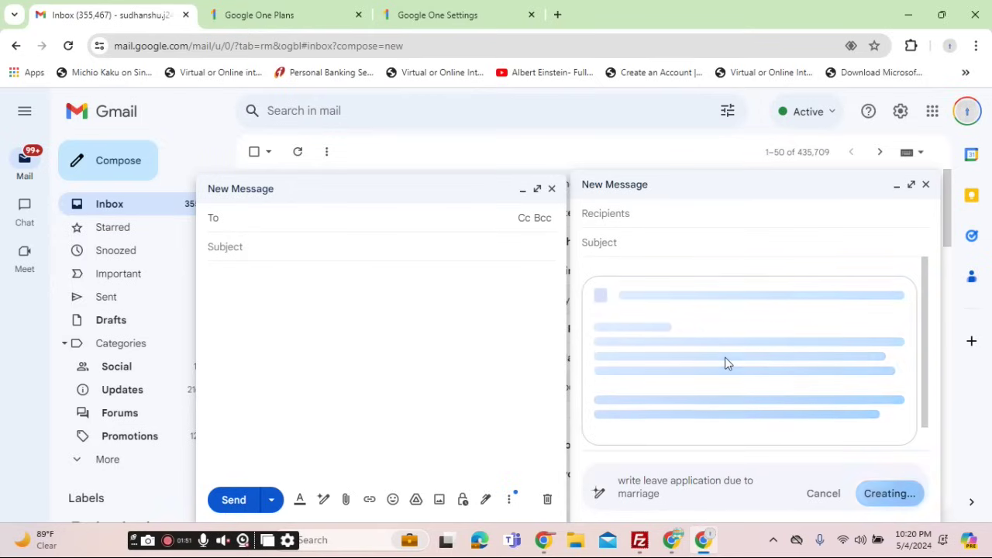
left_click(551, 189)
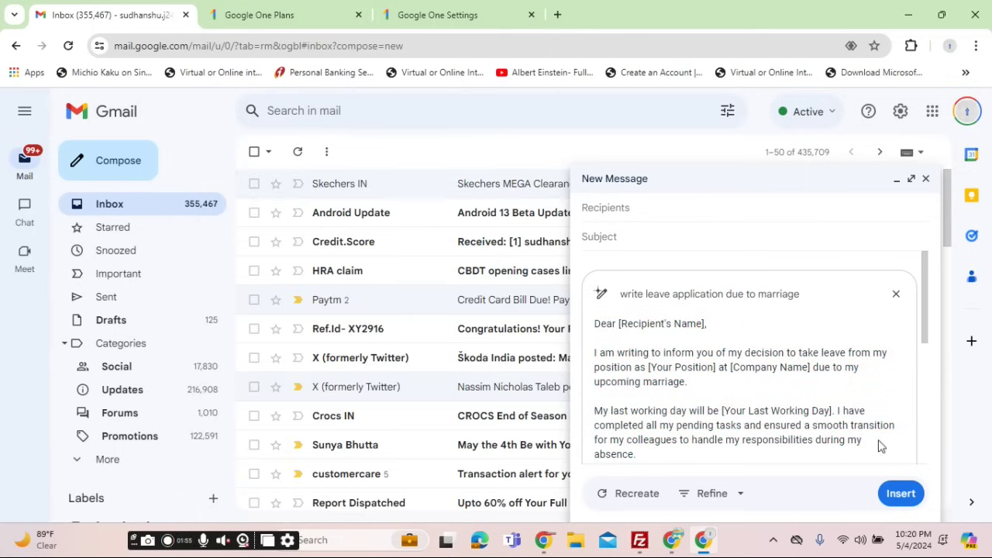
scroll(879, 446, "down", 5)
left_click(894, 495)
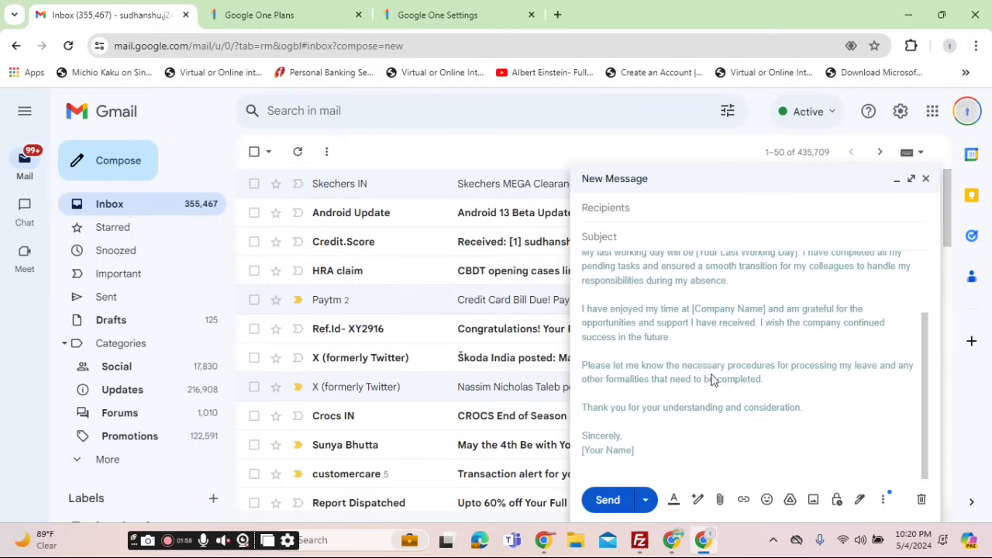
left_click(897, 179)
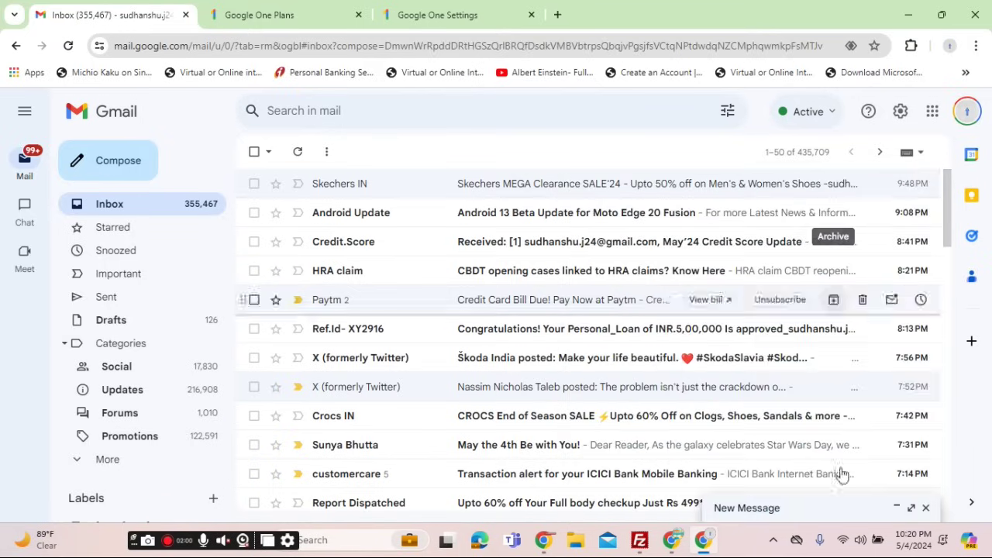
Address the draft to the chosen contact and accept the subject 'Notice of Resignation'.
left_click(911, 508)
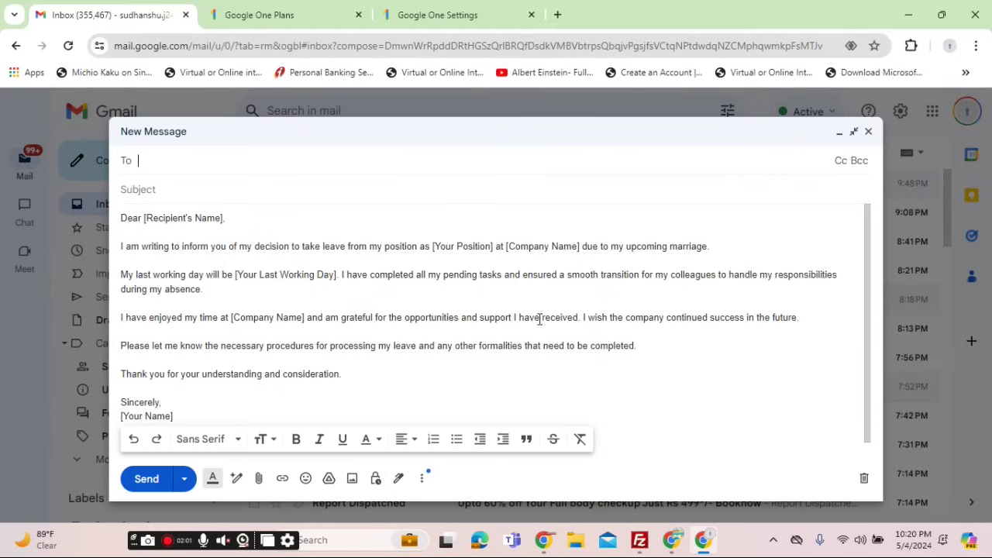
left_click(210, 171)
type("s")
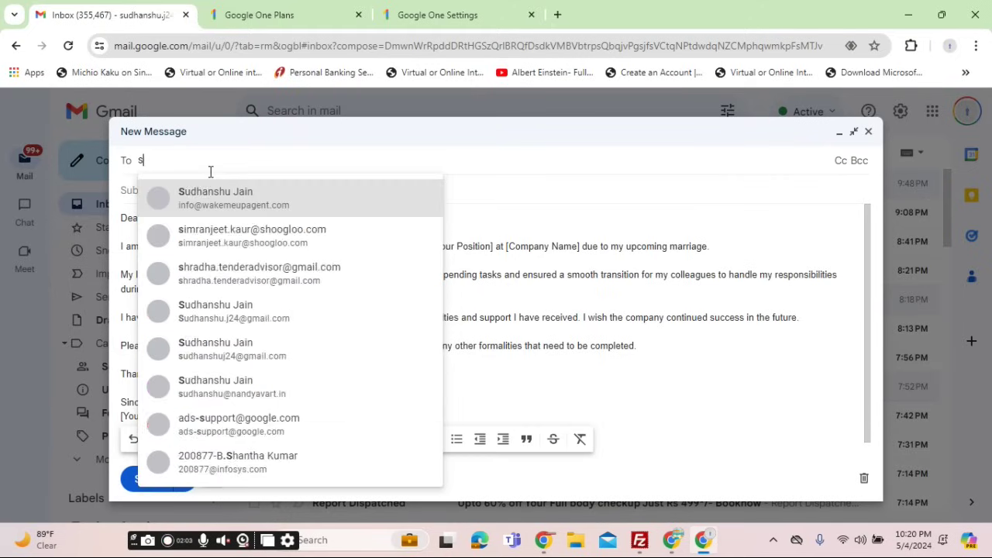
type("udhanshu")
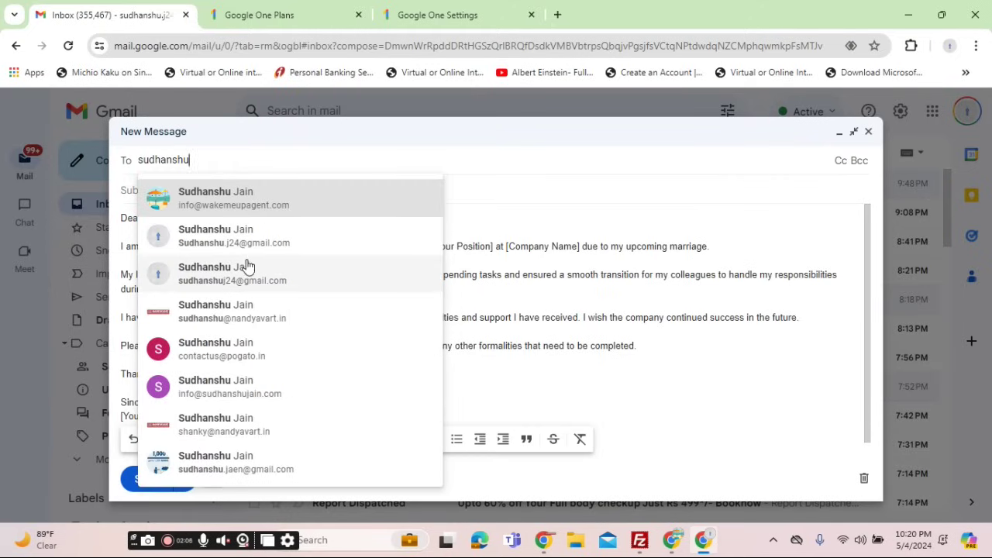
left_click(250, 316)
key("Tab")
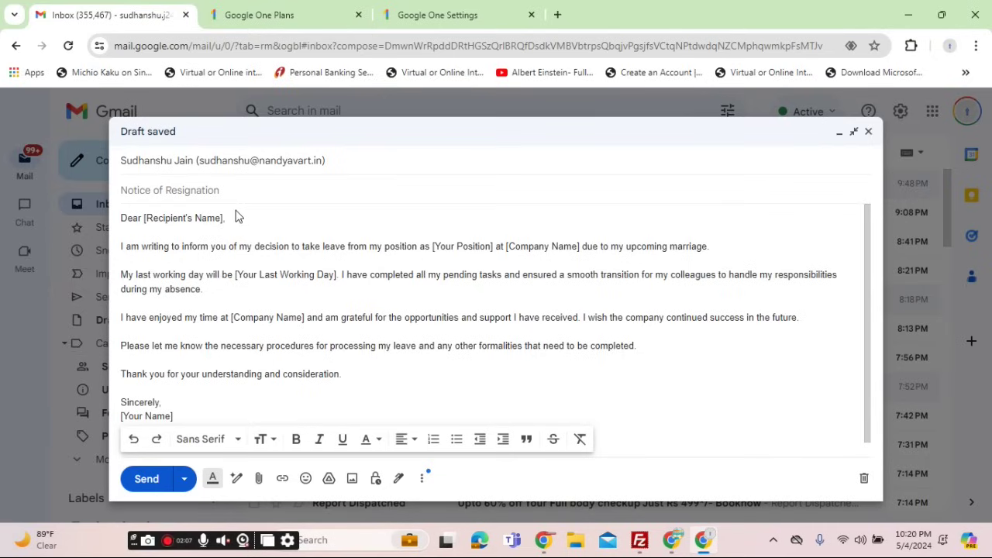
key("Tab")
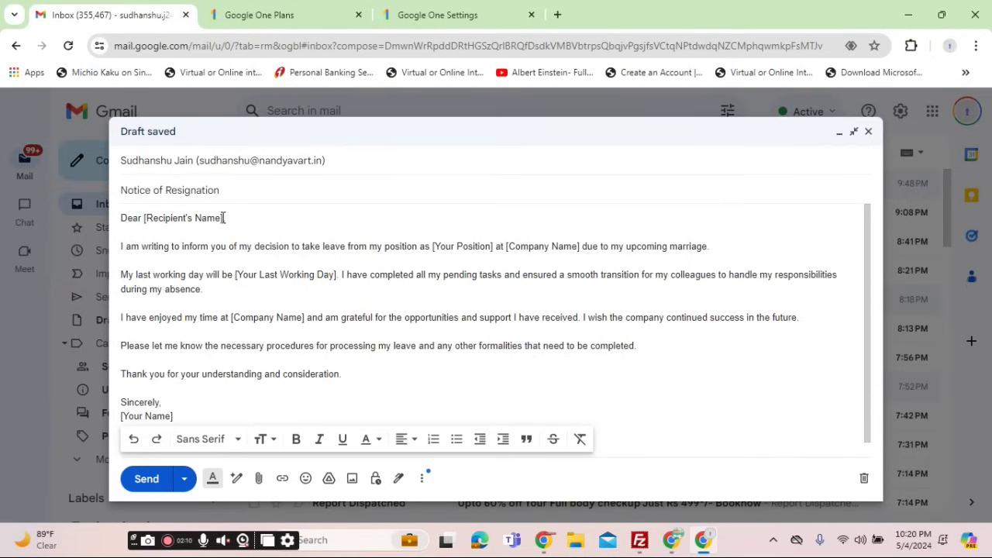
Replace the recipient-name and sender-name placeholders with the real names and send the email.
left_click_drag(223, 217, 144, 220)
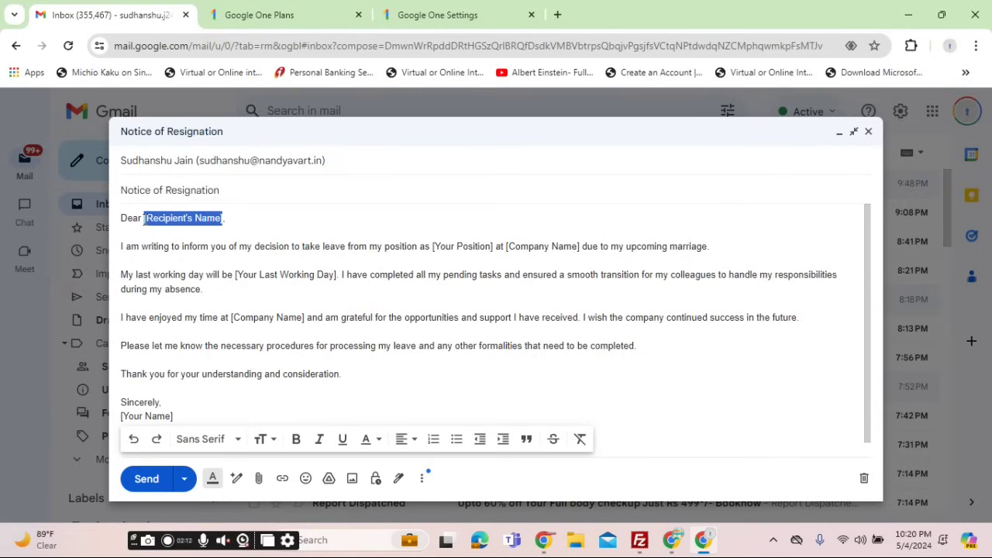
type("Sudhanshu,")
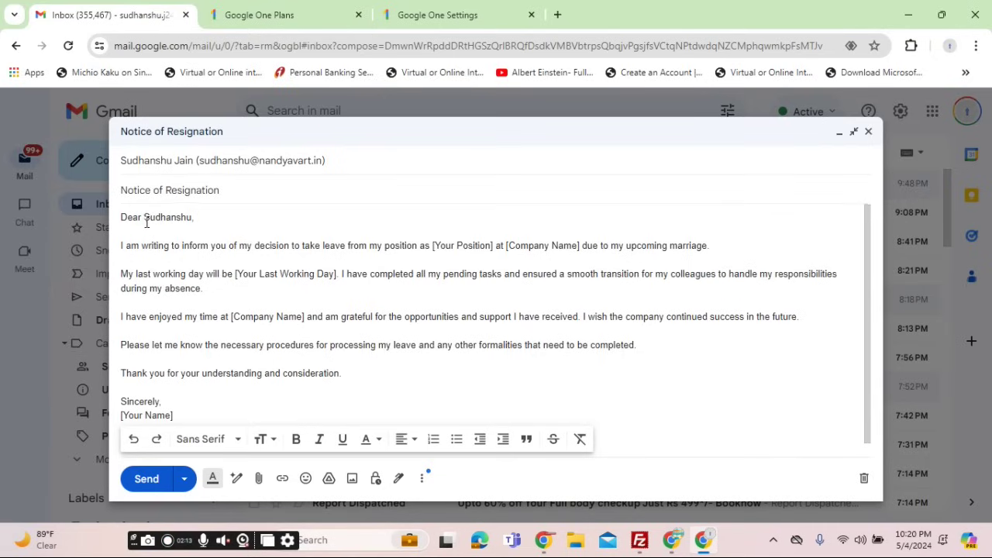
scroll(163, 372, "down", 1)
left_click_drag(172, 400, 121, 403)
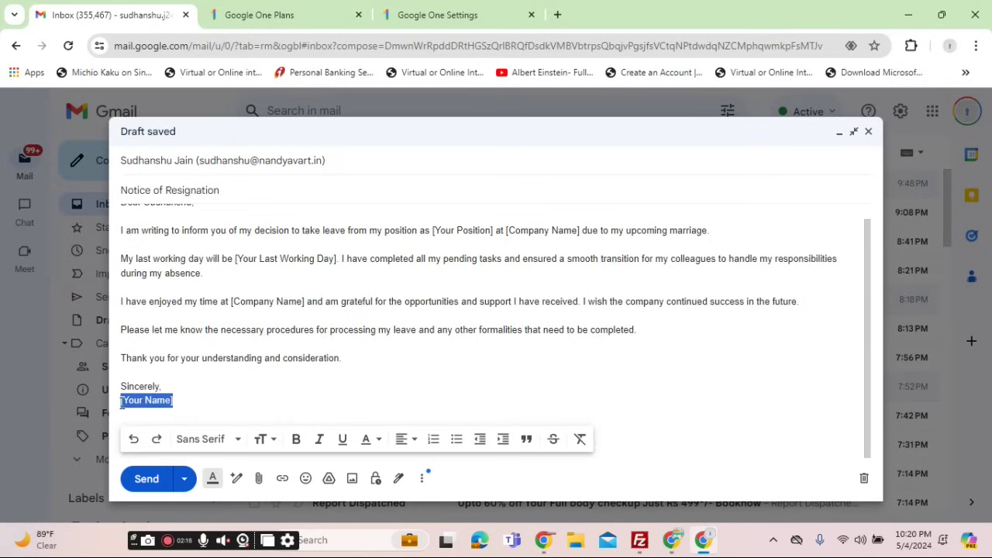
type("Mr.Jain")
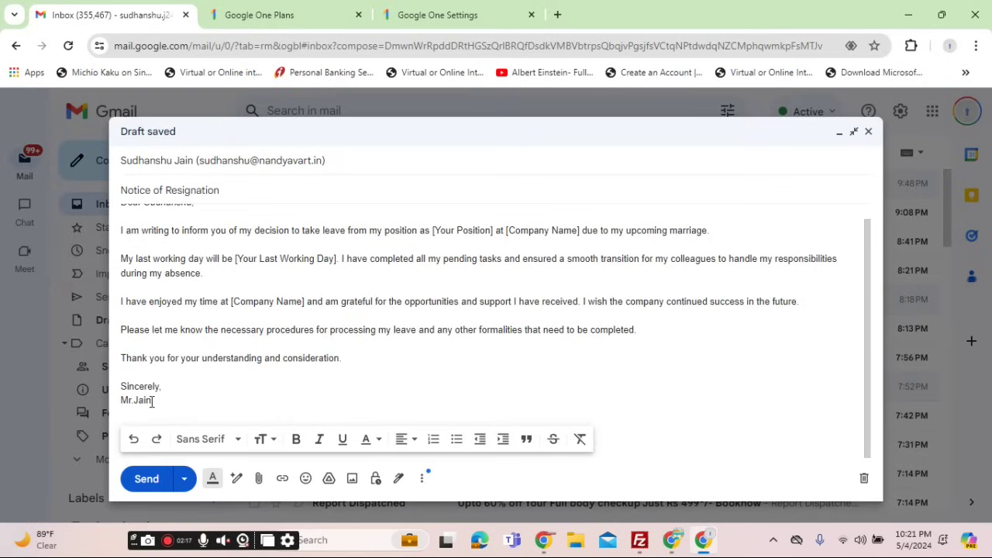
scroll(298, 252, "up", 1)
scroll(190, 405, "down", 1)
left_click(155, 478)
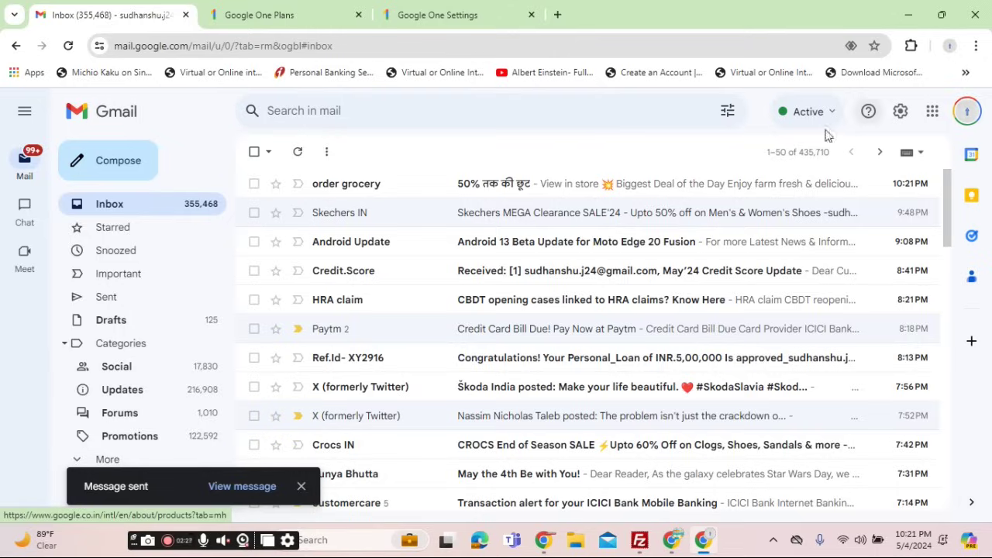
left_click(933, 112)
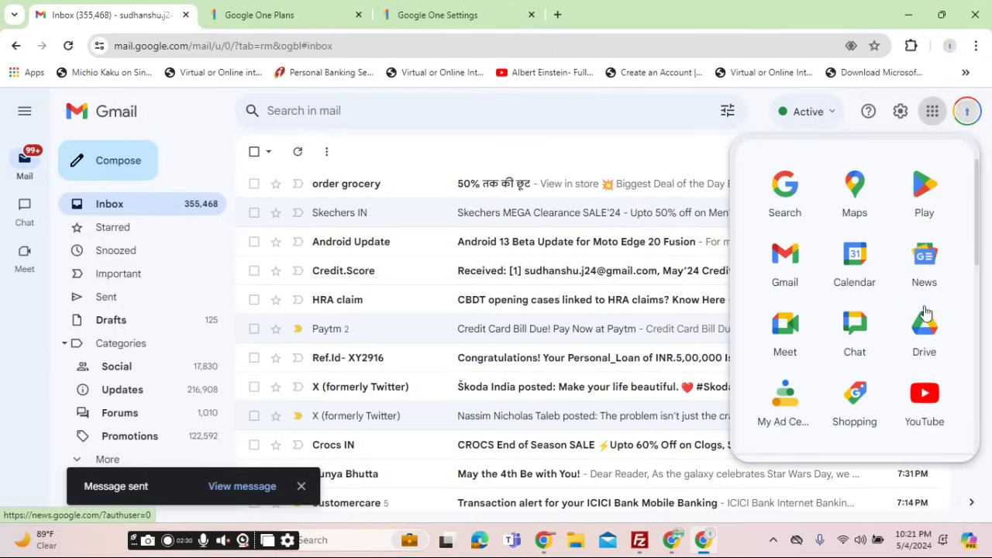
Create a blank Google Slides presentation and dismiss the introductory Gemini notice.
scroll(922, 310, "down", 3)
scroll(923, 317, "up", 3)
scroll(924, 316, "down", 5)
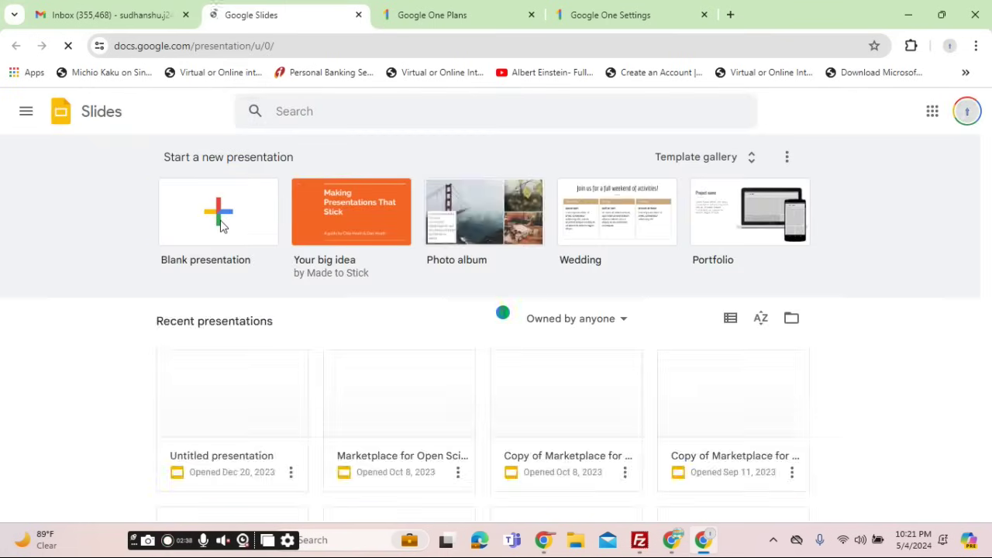
left_click(221, 226)
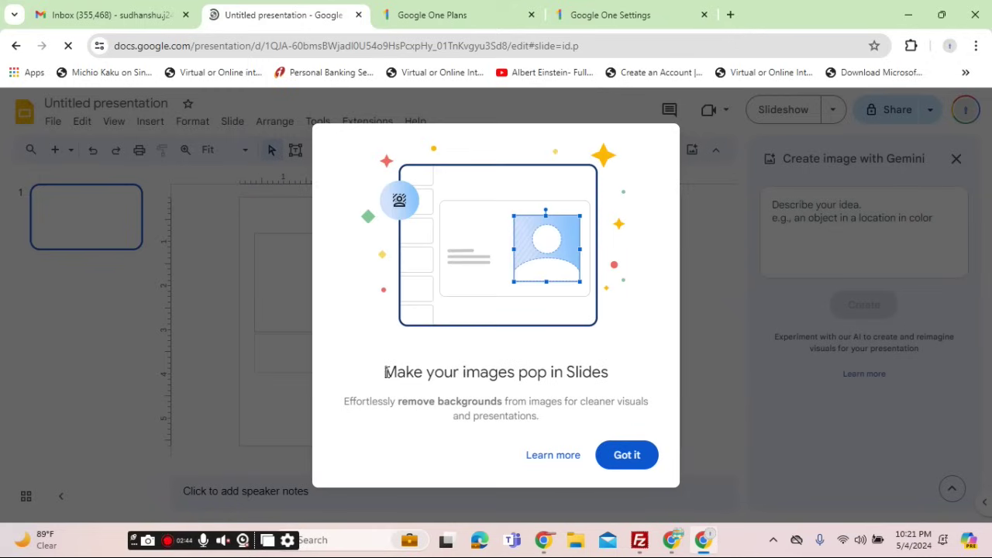
left_click_drag(386, 372, 610, 373)
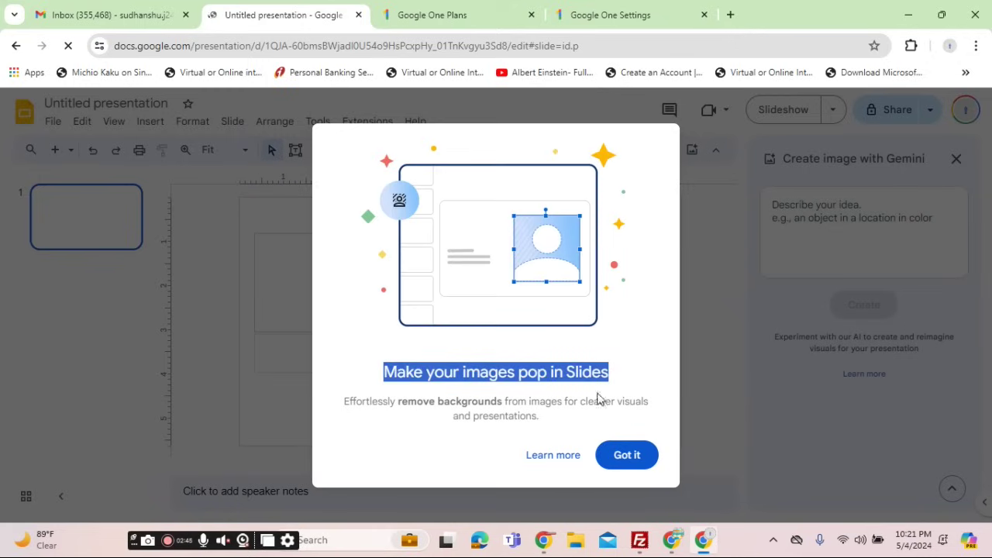
left_click(622, 457)
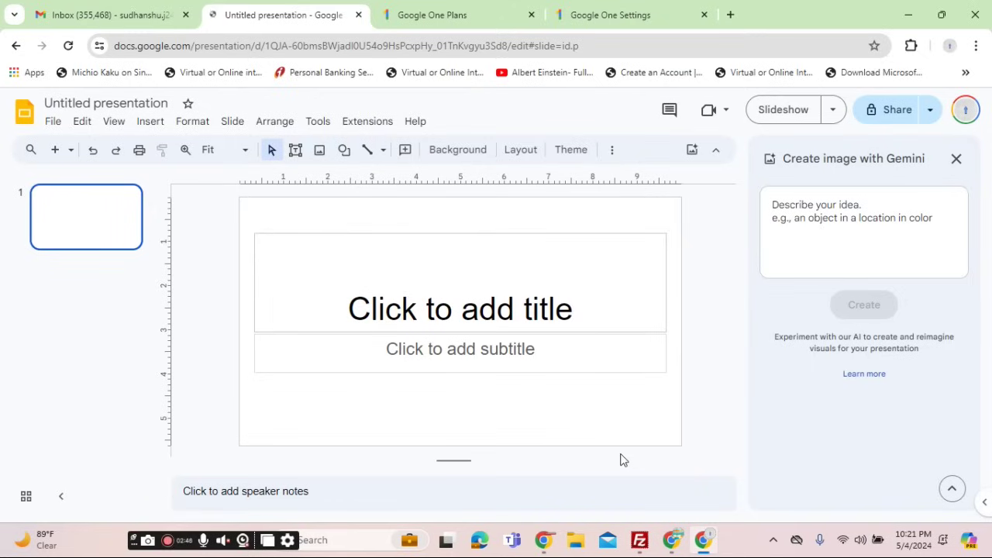
Generate Gemini images from 'Create slide for school' in the Background style.
left_click(830, 202)
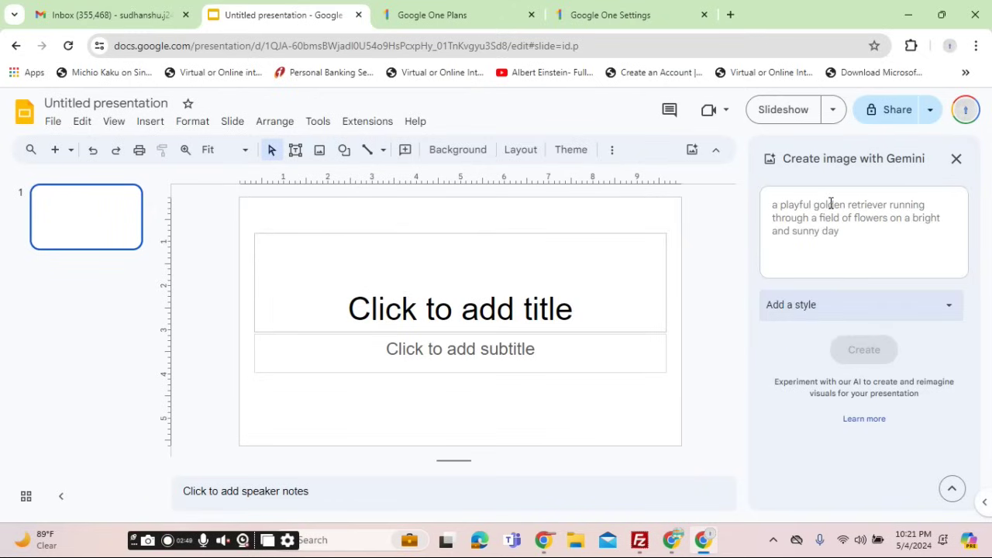
type("Create slide for school")
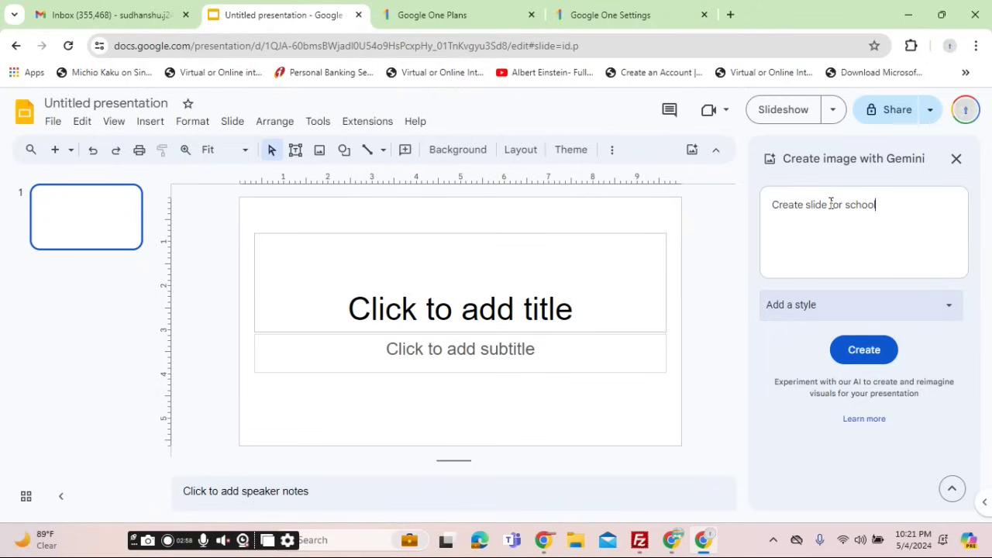
key("Return")
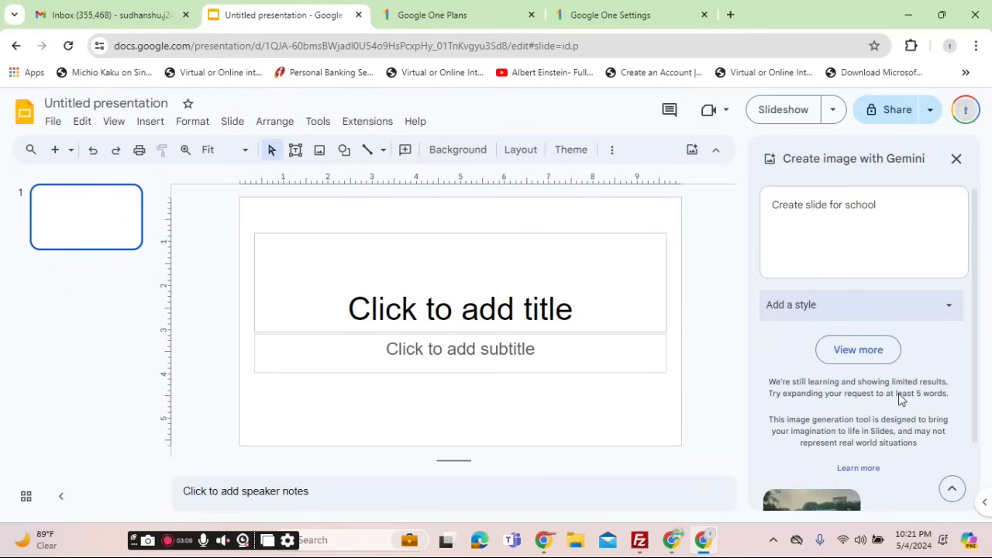
scroll(900, 393, "down", 1)
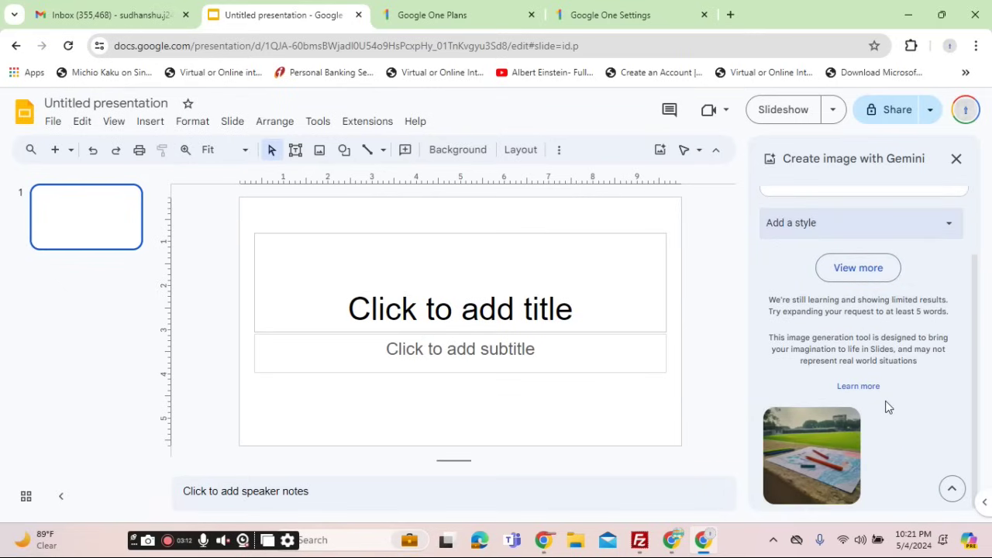
scroll(883, 388, "up", 1)
left_click(892, 314)
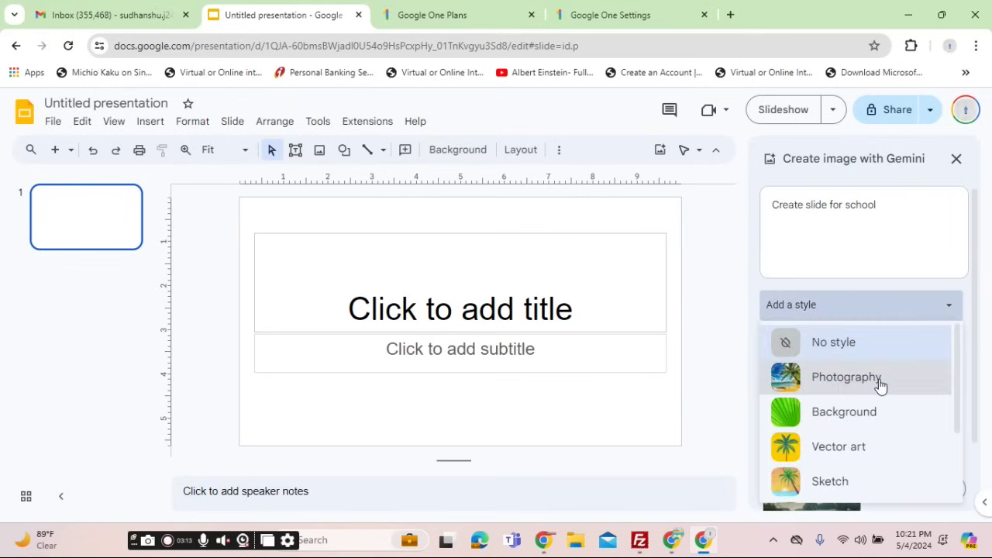
left_click(872, 419)
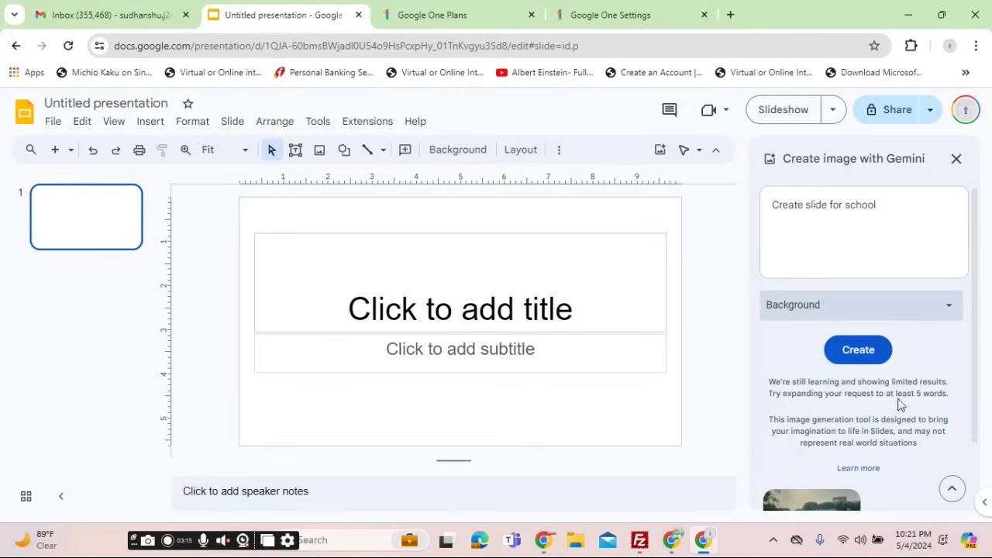
left_click(858, 357)
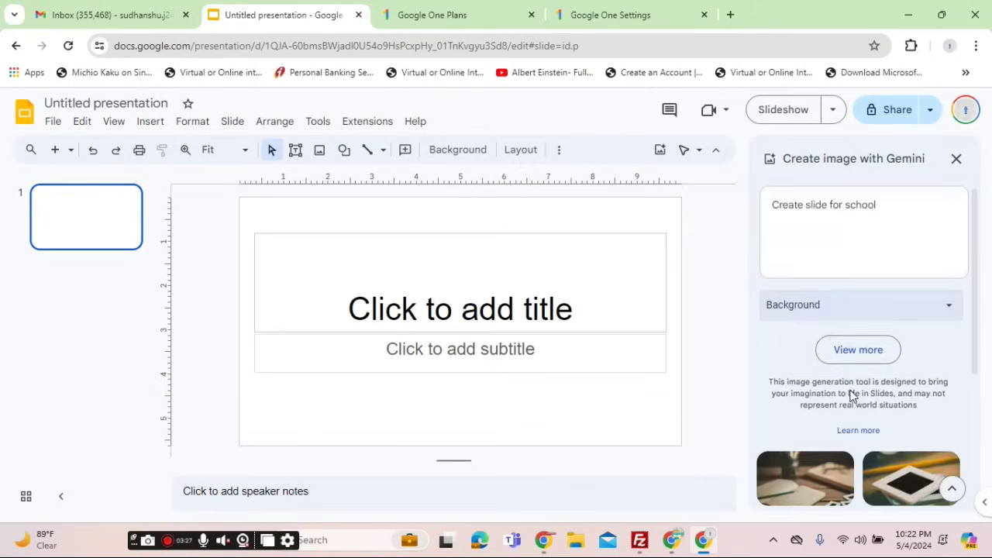
scroll(852, 396, "down", 5)
scroll(852, 396, "up", 5)
scroll(852, 396, "down", 3)
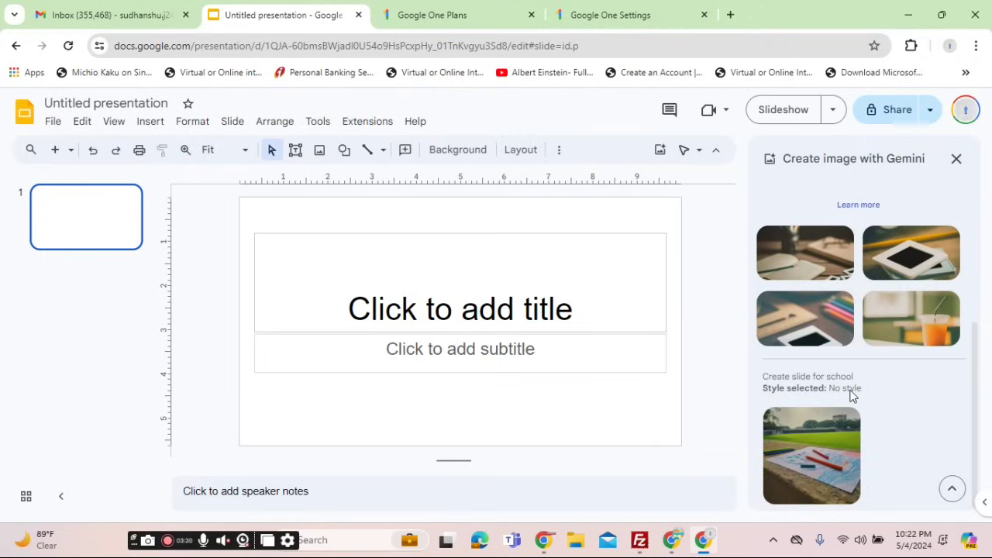
scroll(851, 390, "up", 2)
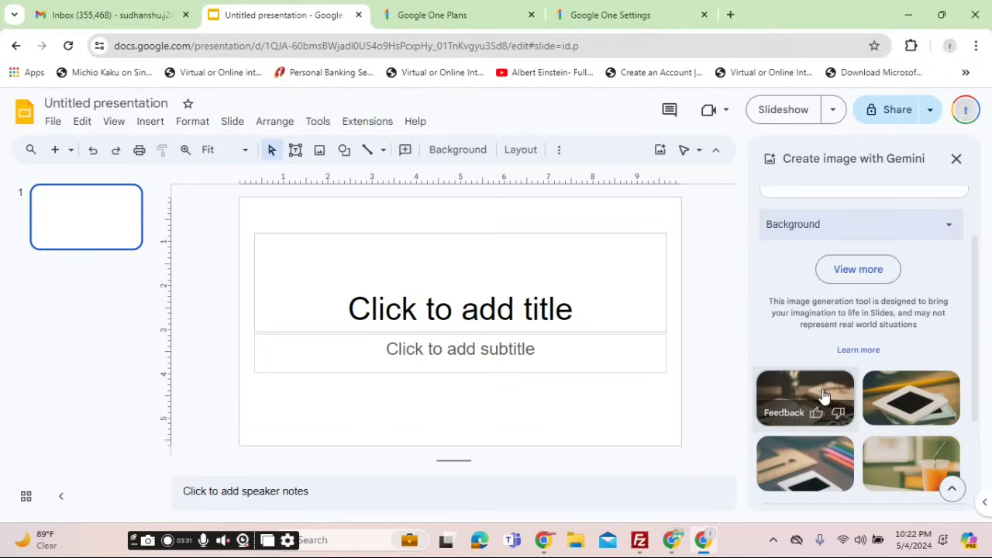
Generate another set of school images and apply the classroom desk picture as slide 1's background.
left_click(864, 272)
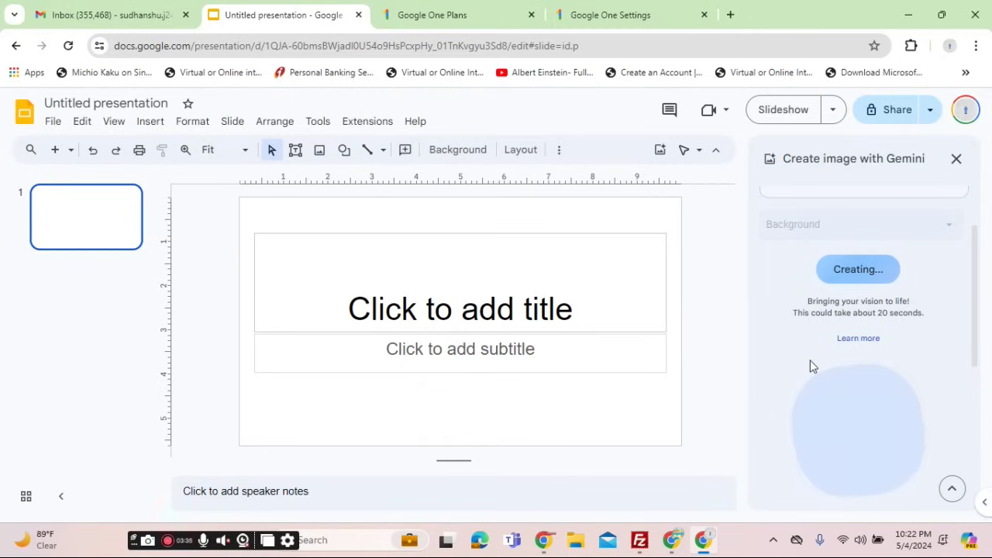
scroll(810, 356, "up", 1)
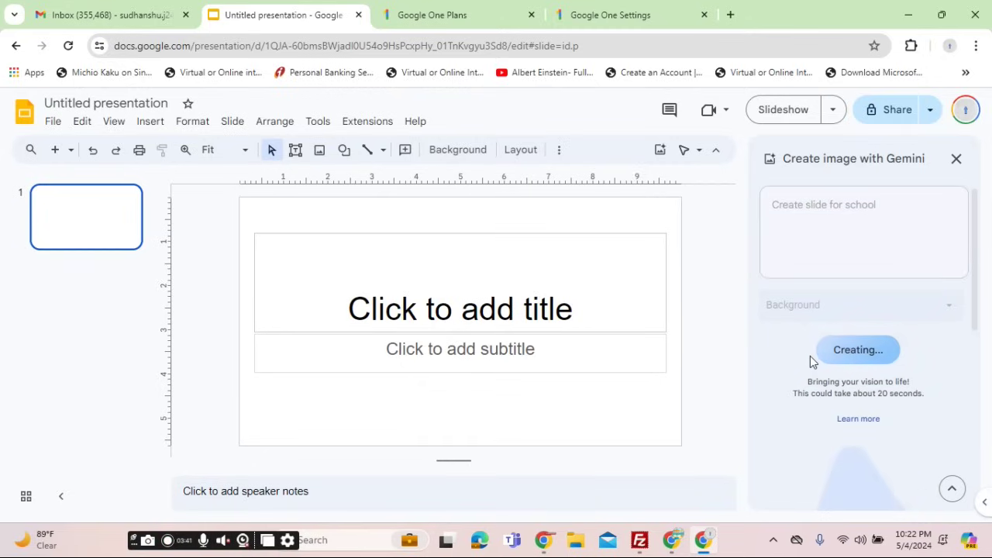
scroll(810, 356, "down", 1)
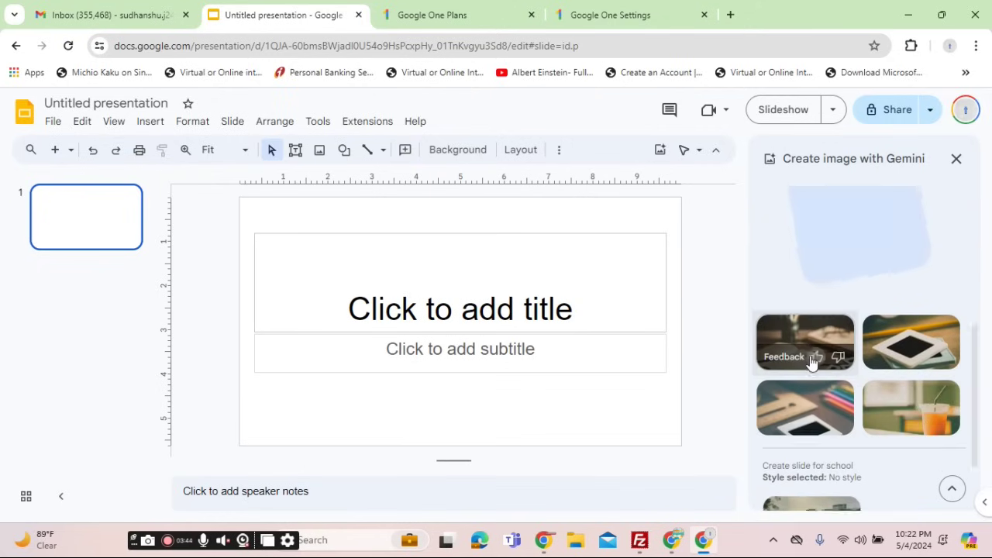
scroll(814, 353, "down", 1)
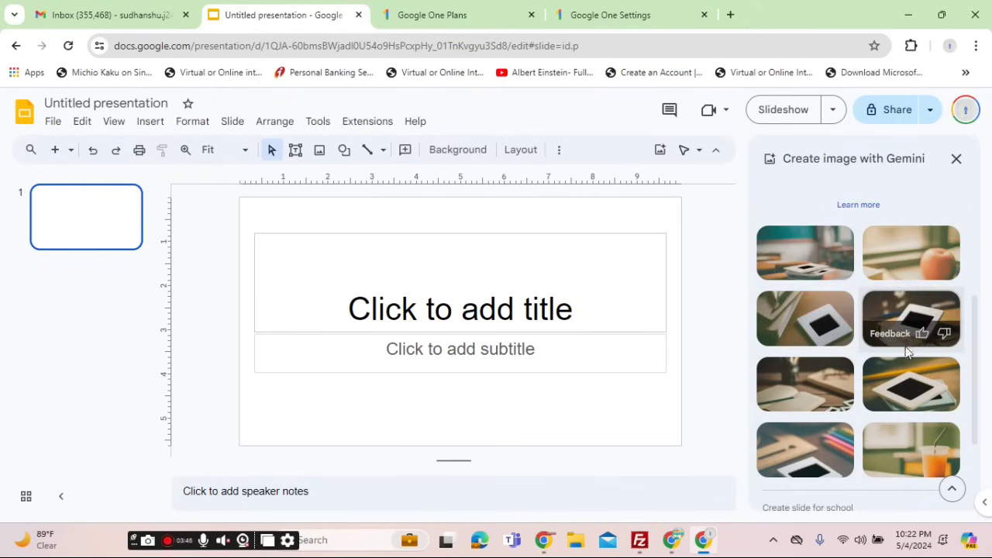
left_click(801, 252)
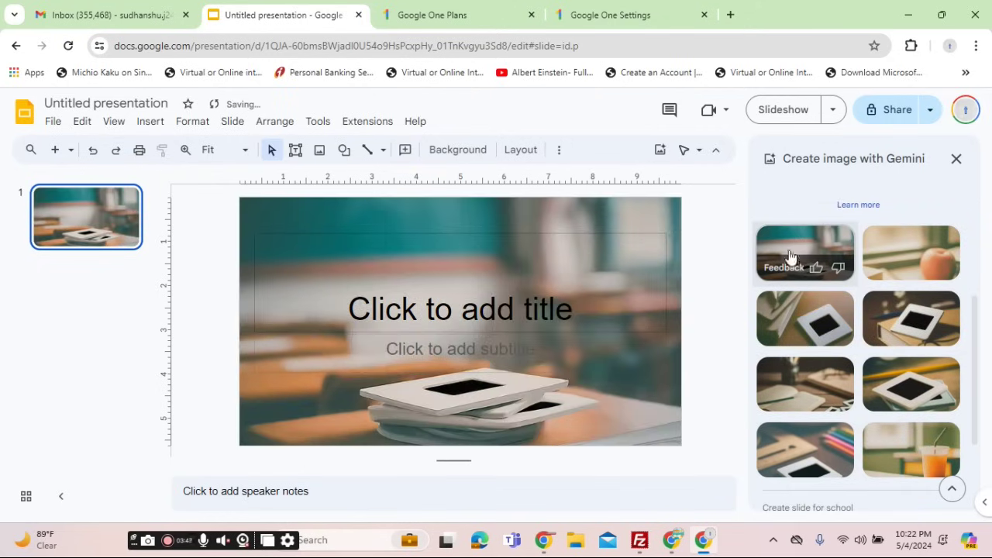
Duplicate slide 1 and add a third slide, giving them stacked-frames and orange-drink Gemini backgrounds.
right_click(115, 256)
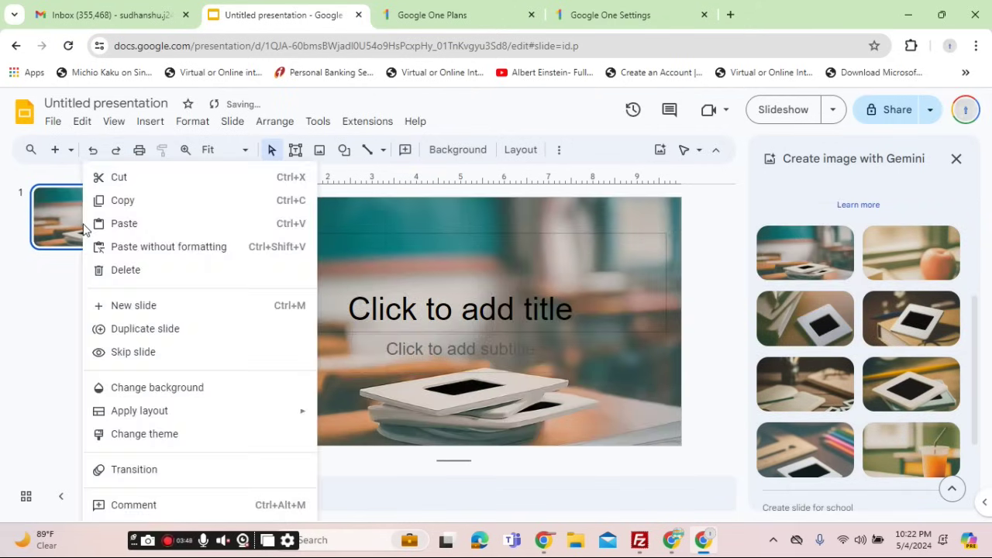
left_click(167, 340)
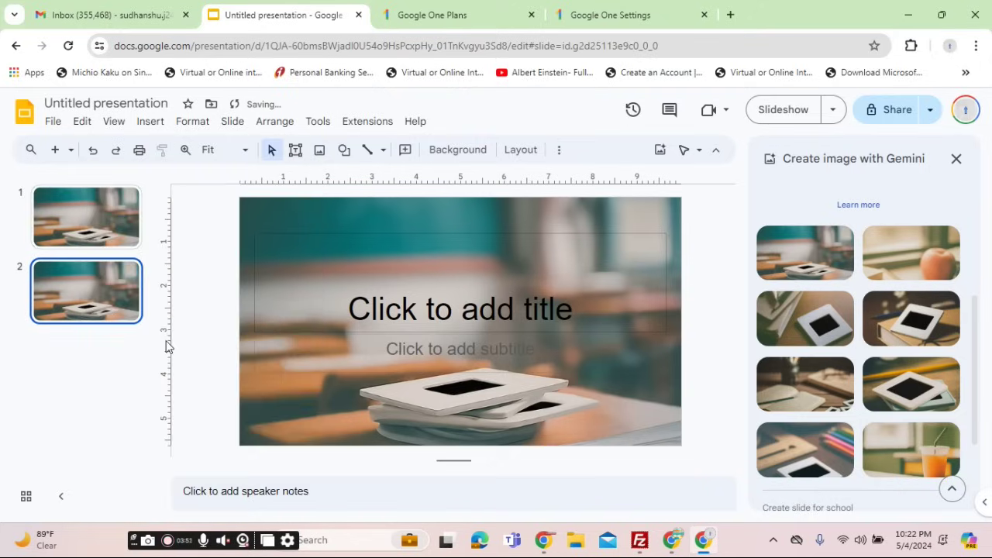
left_click(899, 392)
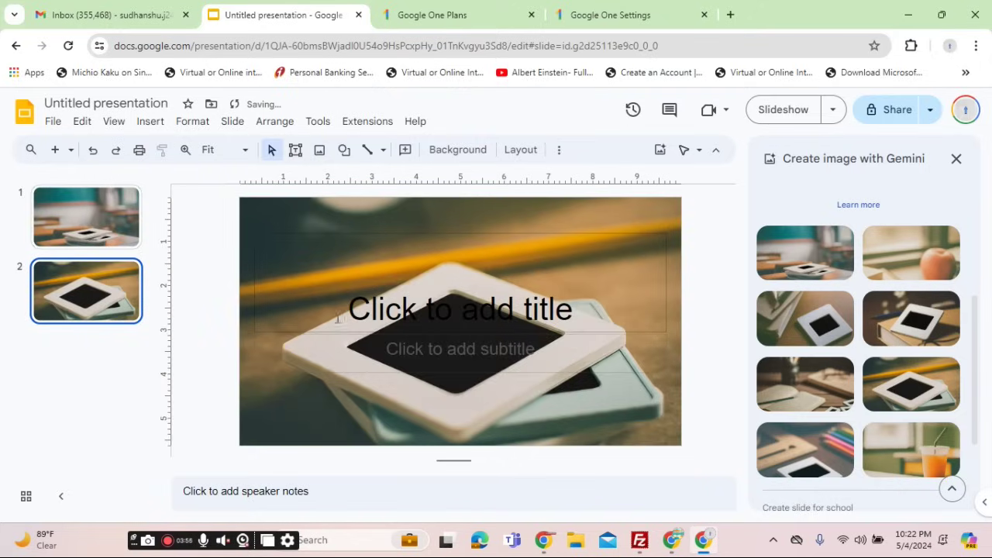
right_click(86, 305)
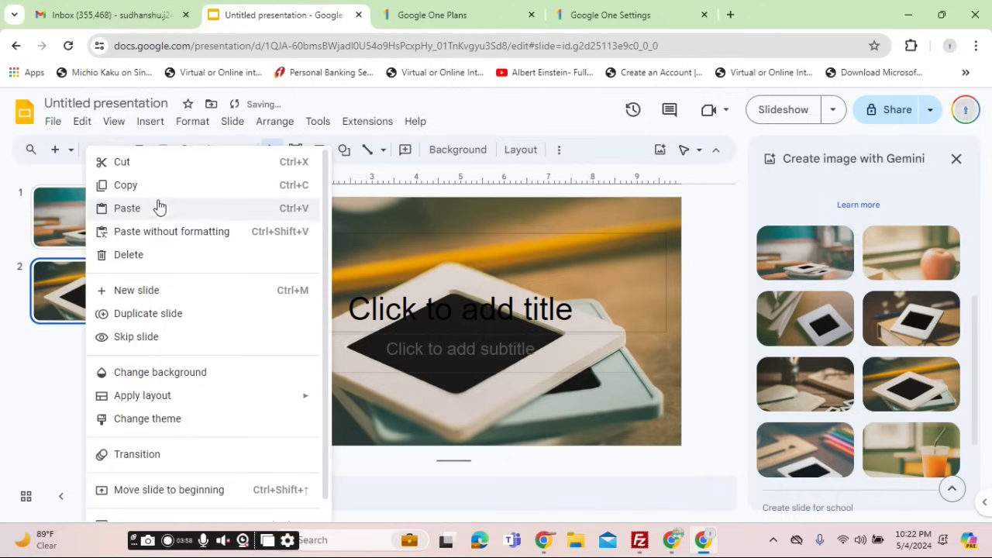
left_click(155, 290)
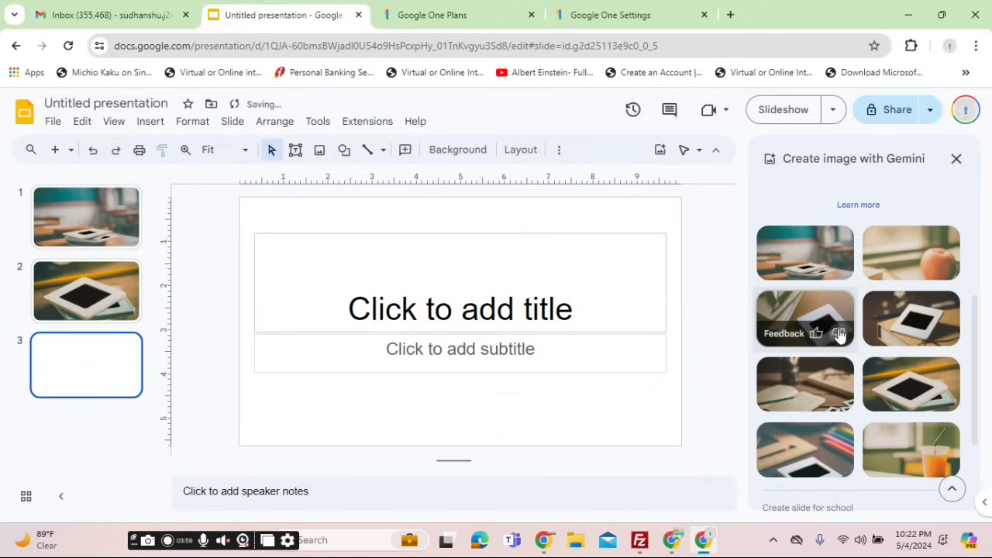
scroll(890, 354, "down", 2)
left_click(903, 319)
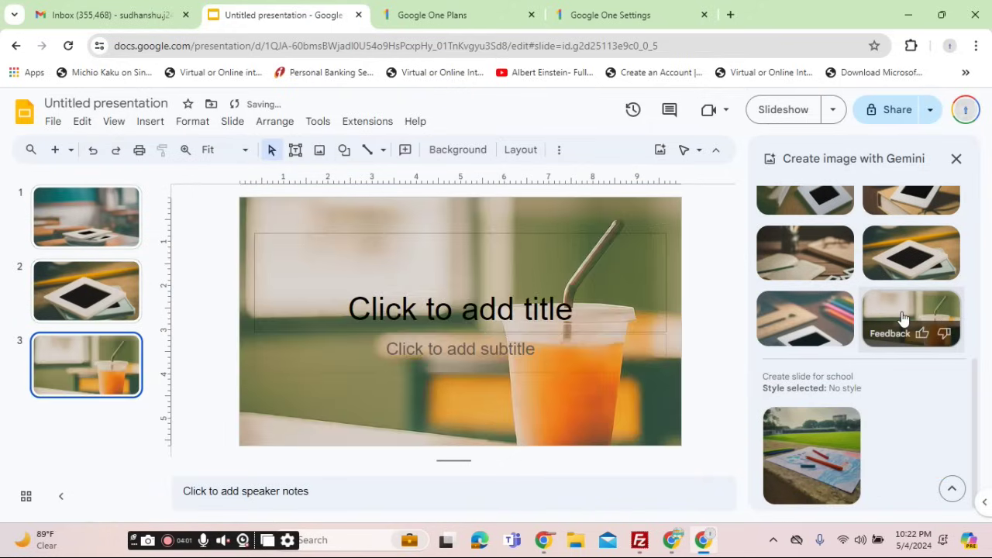
Add a fourth slide and delete the field-and-crayons picture inserted onto it.
right_click(107, 349)
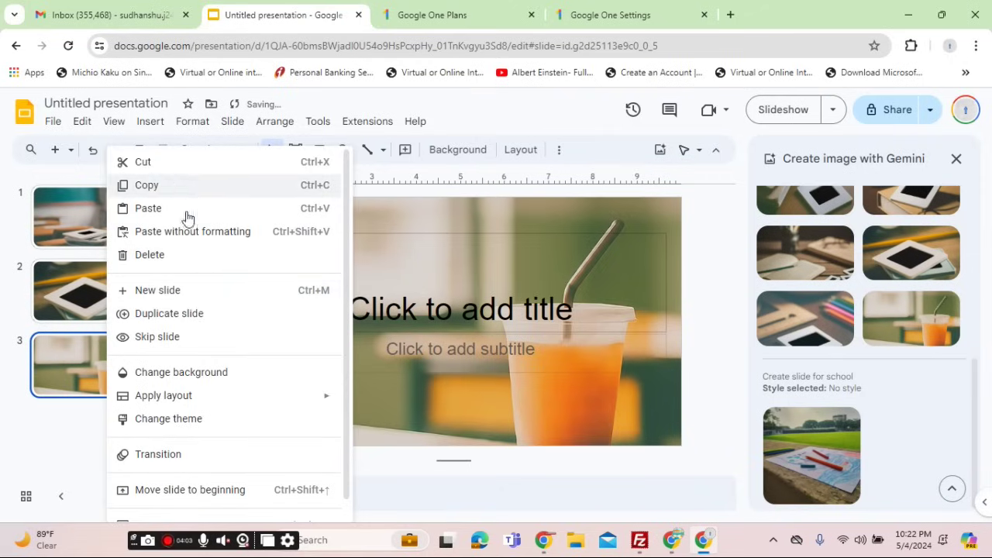
left_click(205, 290)
left_click(843, 448)
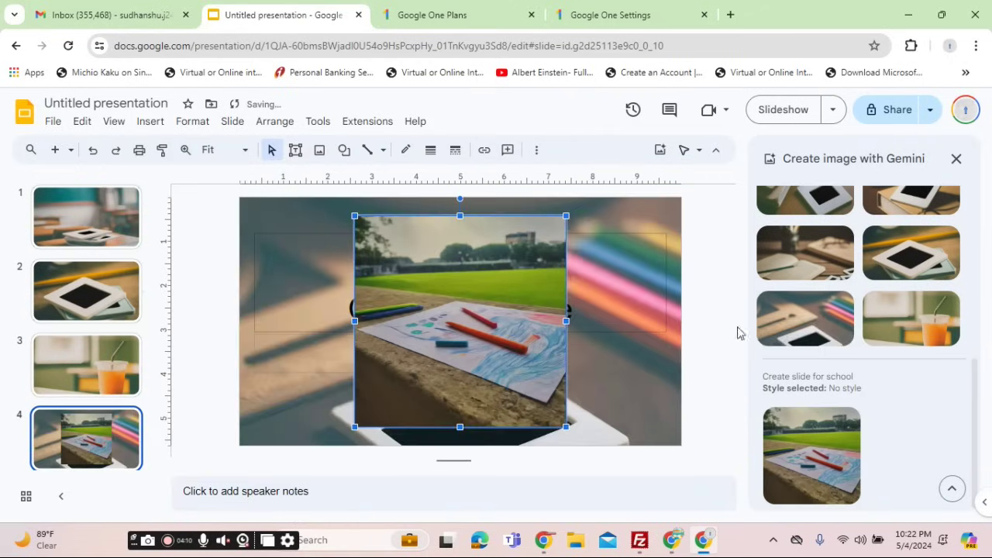
key("Delete")
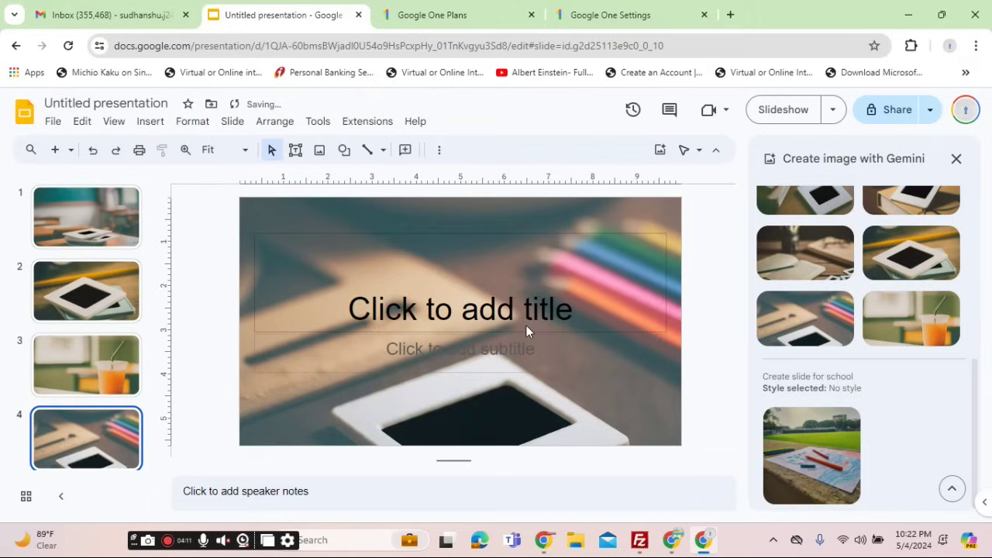
scroll(782, 344, "up", 5)
Generate images from 'Fill text with school invitation letter' and apply the back-to-school notepad background to slide 4.
left_click(847, 219)
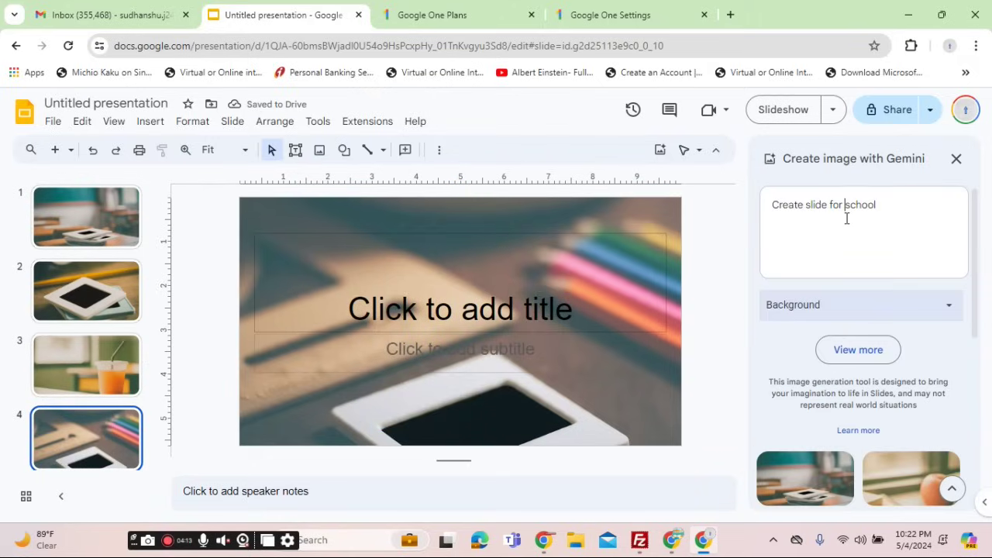
key("ctrl+a")
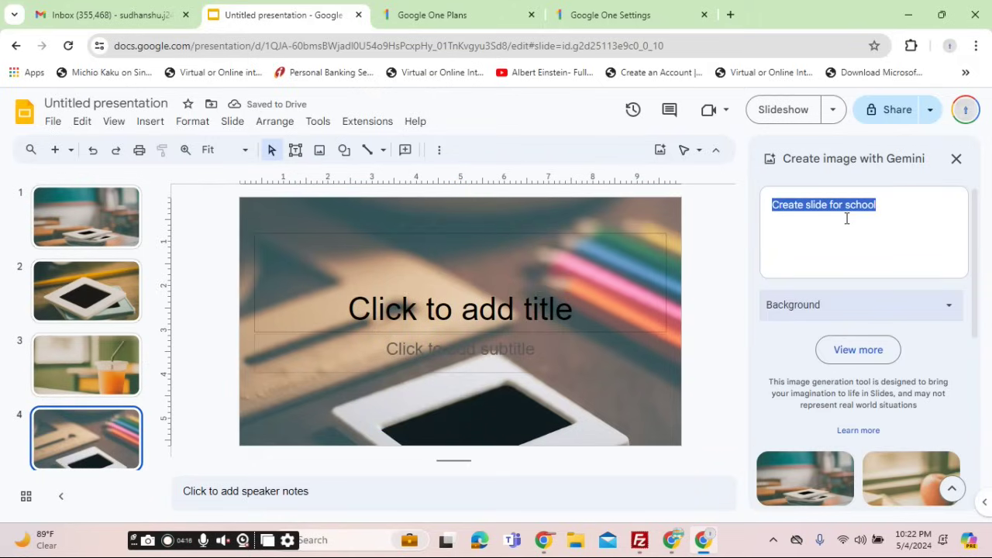
type("Fill text with school invitation l")
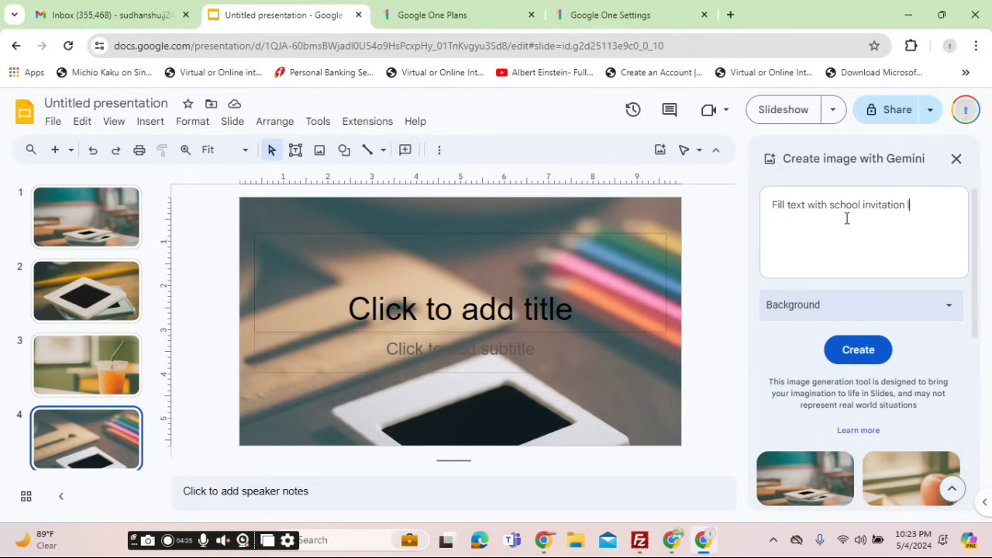
type("er")
key("Return")
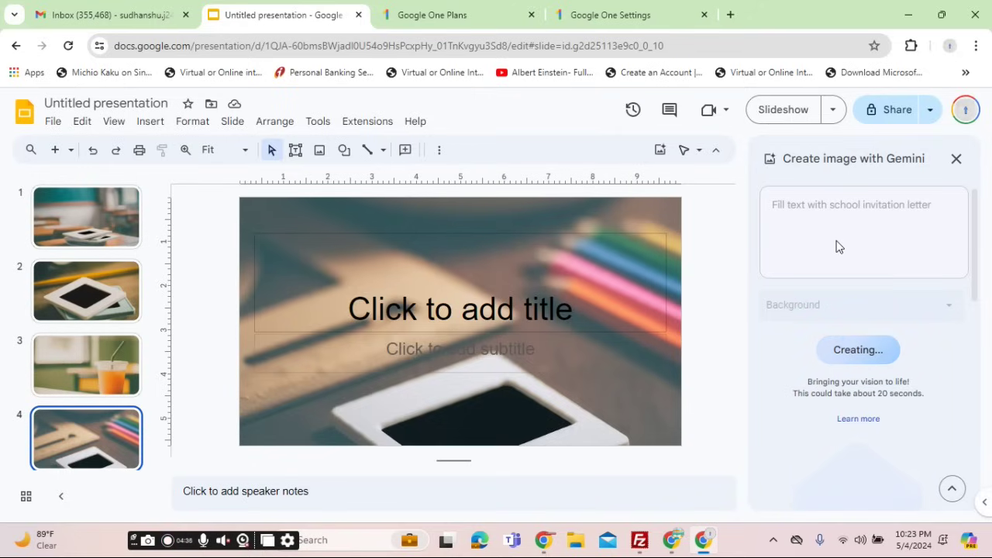
scroll(837, 242, "down", 10)
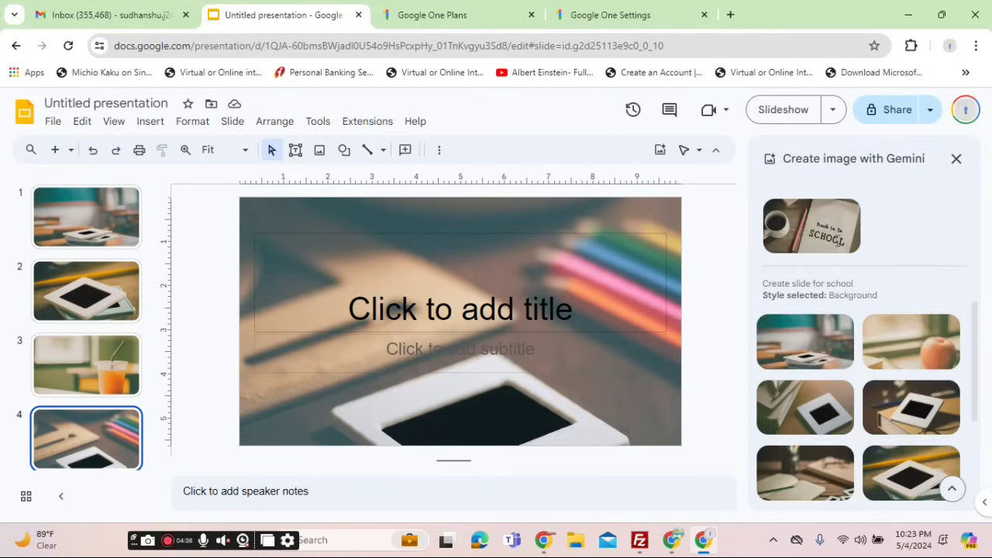
scroll(837, 247, "up", 5)
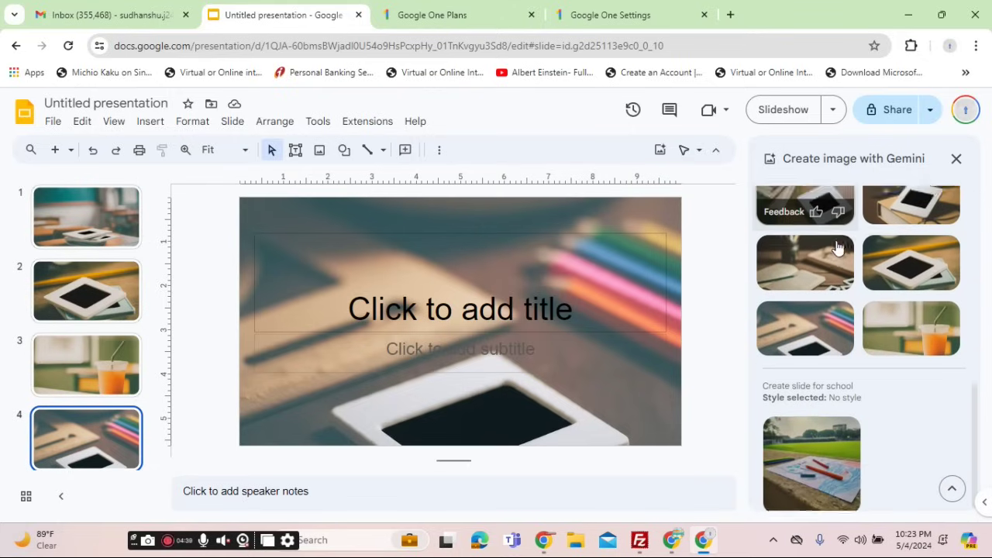
left_click(823, 290)
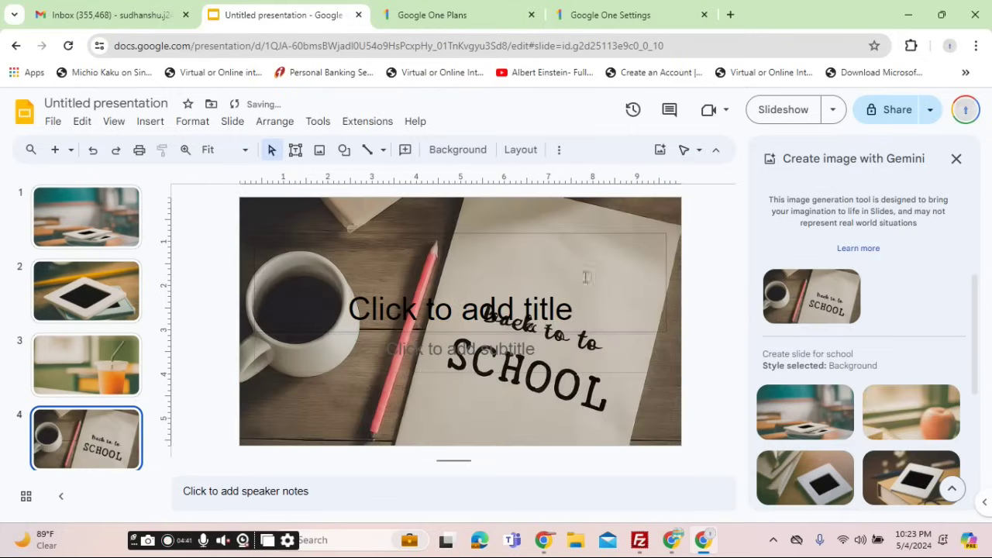
Delete slide 4's empty title and subtitle boxes.
left_click(564, 300)
key("Escape")
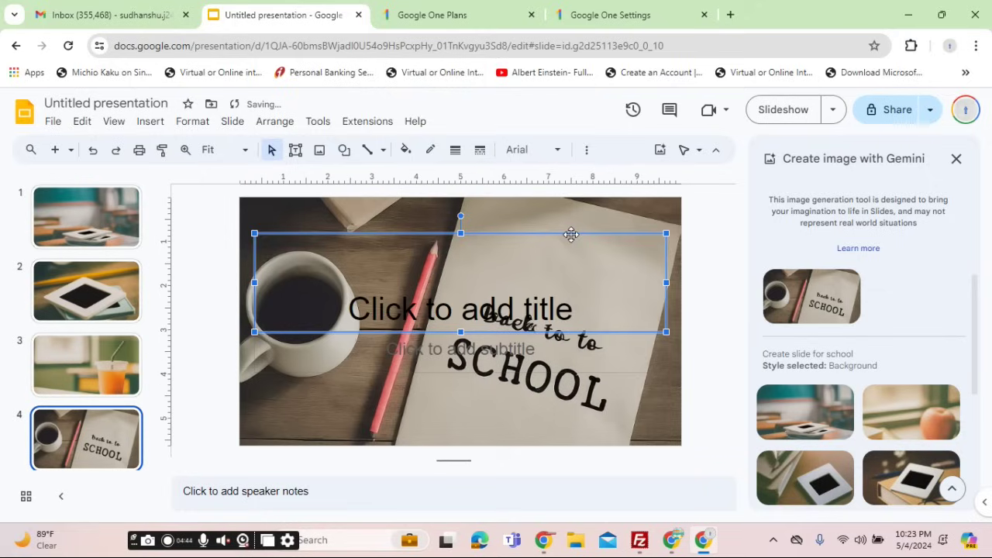
key("Escape")
left_click(579, 349)
key("Delete")
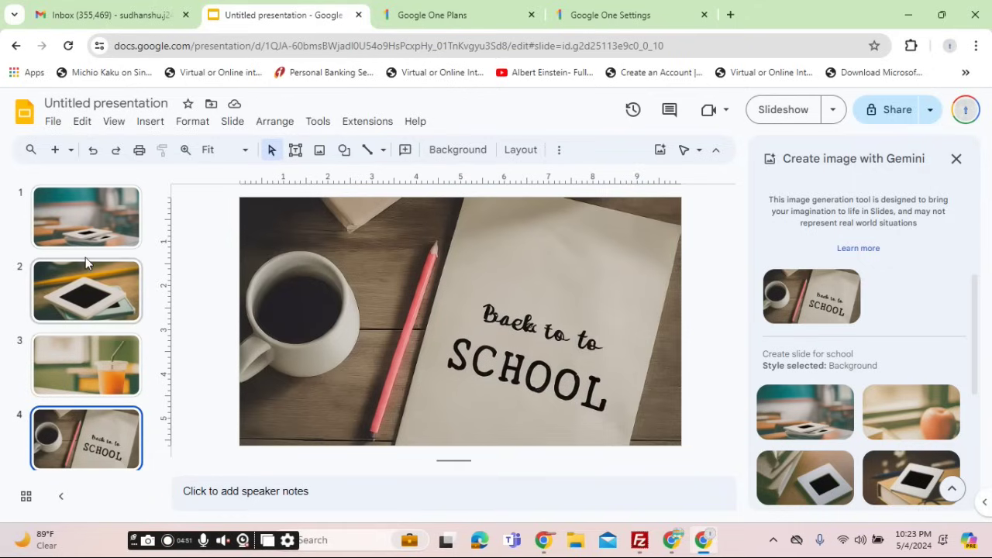
Return to the Google One storage upgrade plans page and open the Google apps list.
left_click(609, 8)
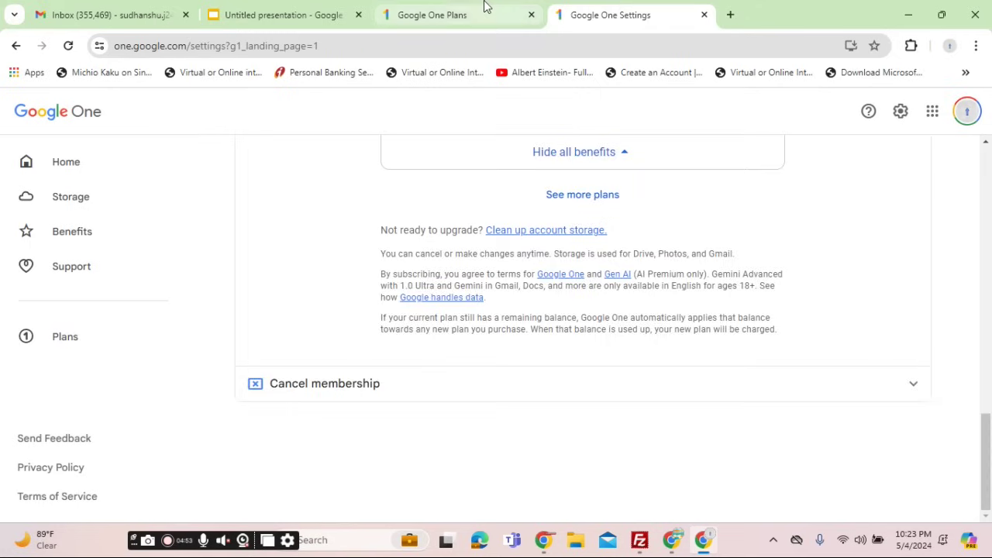
left_click(423, 19)
left_click(933, 110)
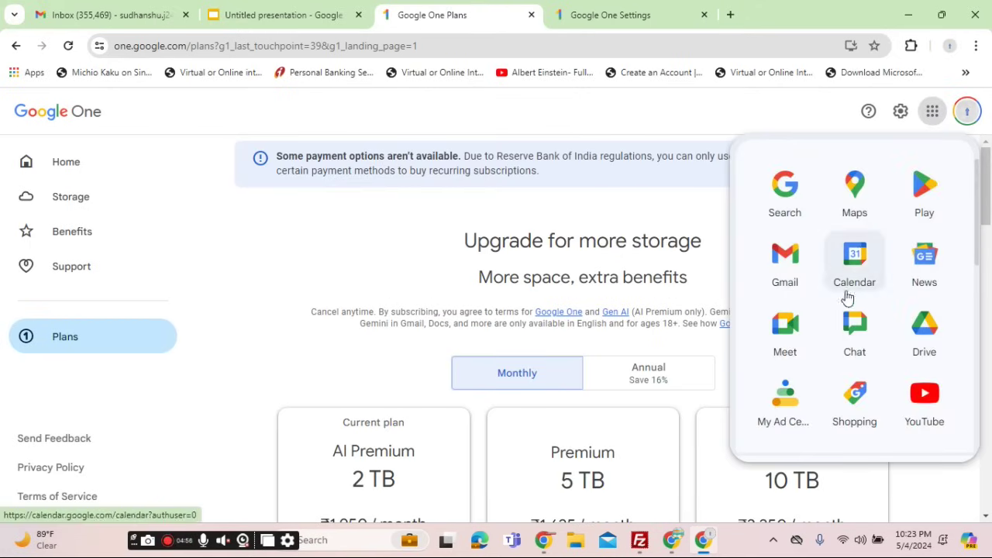